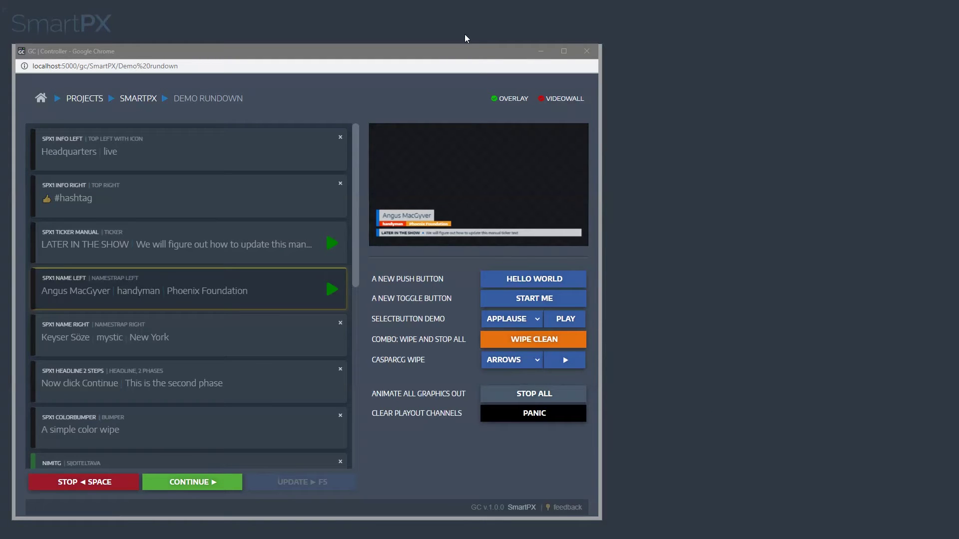
Step: Arrange the controller window and bring the CasparCG screen consumer output into view beside it
{"action": "left_click_drag", "start_coordinate": [456, 53], "coordinate": [460, 50]}
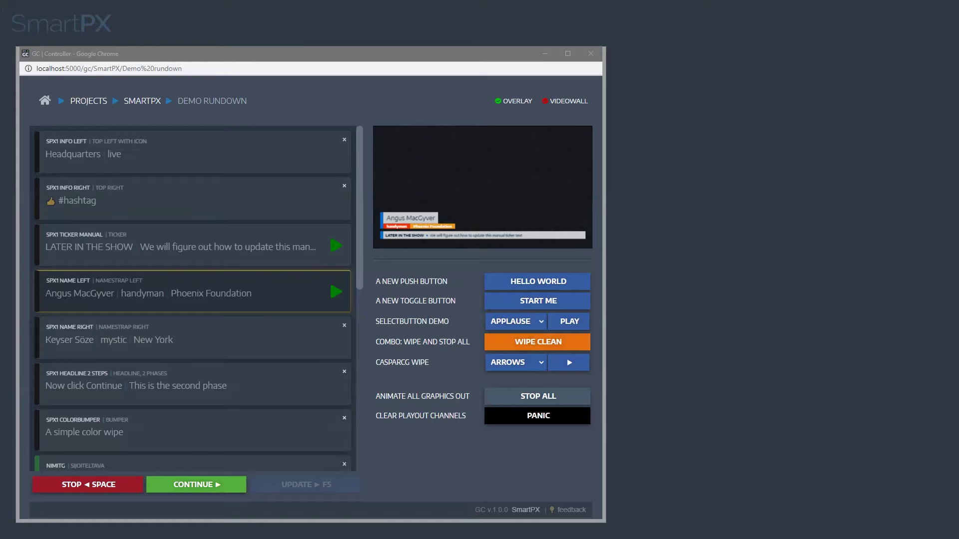
{"action": "left_click_drag", "start_coordinate": [958, 79], "coordinate": [730, 96]}
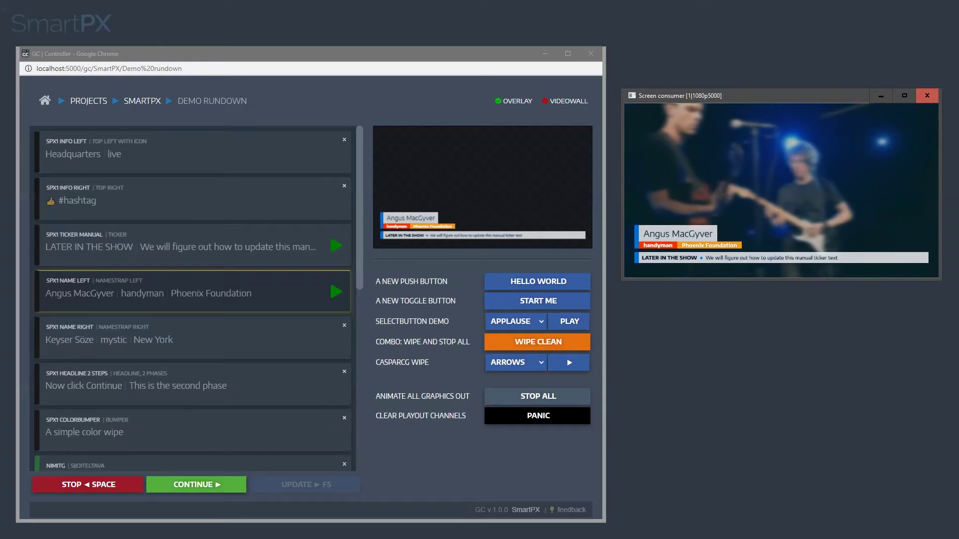
Step: Bring the OBS output window into view and reorder the NAME LEFT item in the rundown
{"action": "left_click_drag", "start_coordinate": [958, 304], "coordinate": [650, 296]}
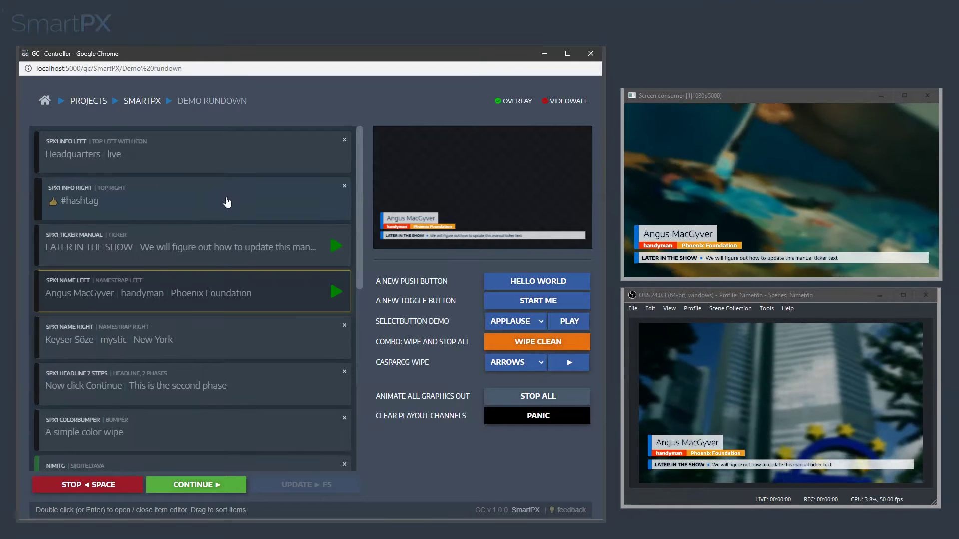
{"action": "scroll", "coordinate": [226, 203], "scroll_direction": "down", "scroll_amount": 2}
{"action": "scroll", "coordinate": [227, 202], "scroll_direction": "down", "scroll_amount": 3}
{"action": "scroll", "coordinate": [226, 203], "scroll_direction": "up", "scroll_amount": 4}
{"action": "scroll", "coordinate": [226, 202], "scroll_direction": "up", "scroll_amount": 1}
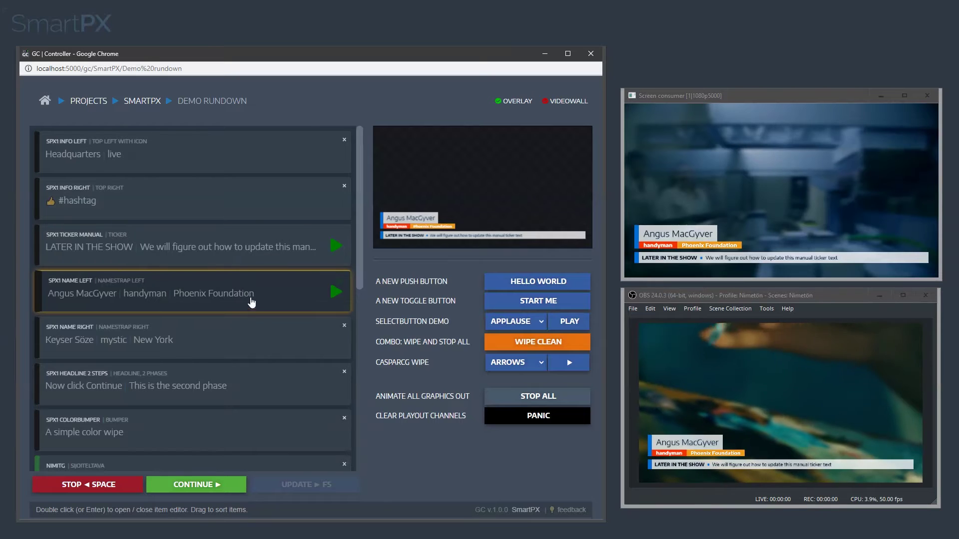
{"action": "mouse_move", "coordinate": [322, 292]}
{"action": "left_mouse_down"}
{"action": "mouse_move", "coordinate": [250, 241]}
{"action": "mouse_move", "coordinate": [258, 293]}
{"action": "left_mouse_up"}
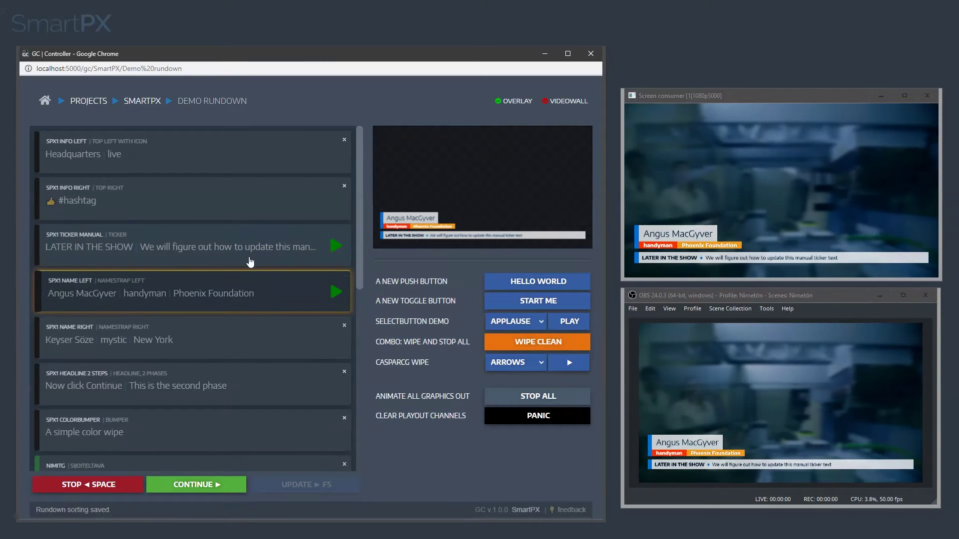
Step: Check the #hashtag item's editor, then play, stop and replay the #hashtag graphic with Space
{"action": "double_click", "coordinate": [247, 214]}
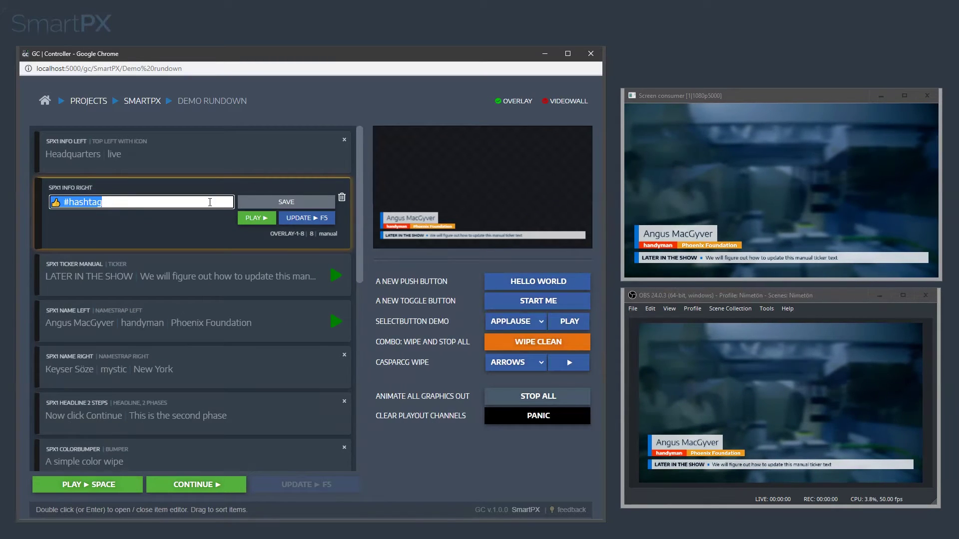
{"action": "left_click", "coordinate": [251, 204]}
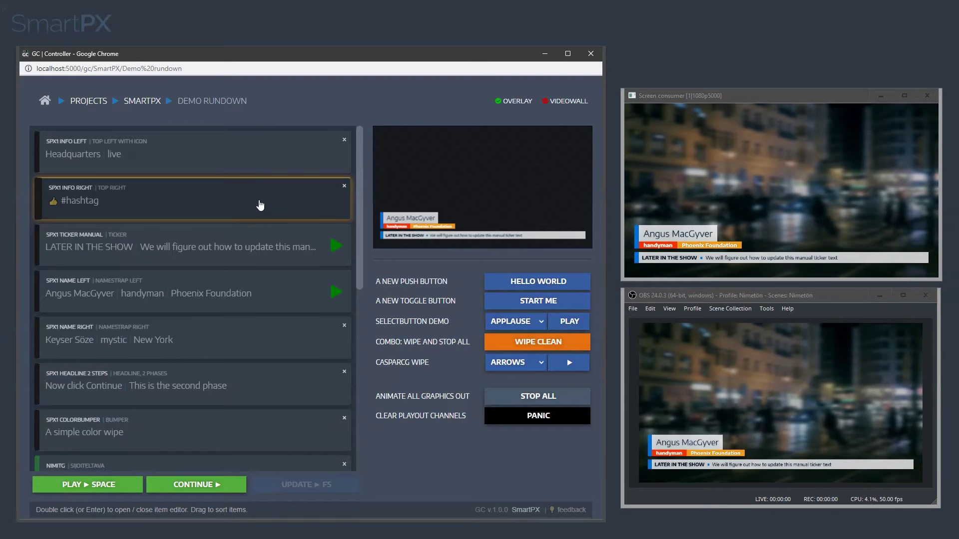
{"action": "key", "text": "space"}
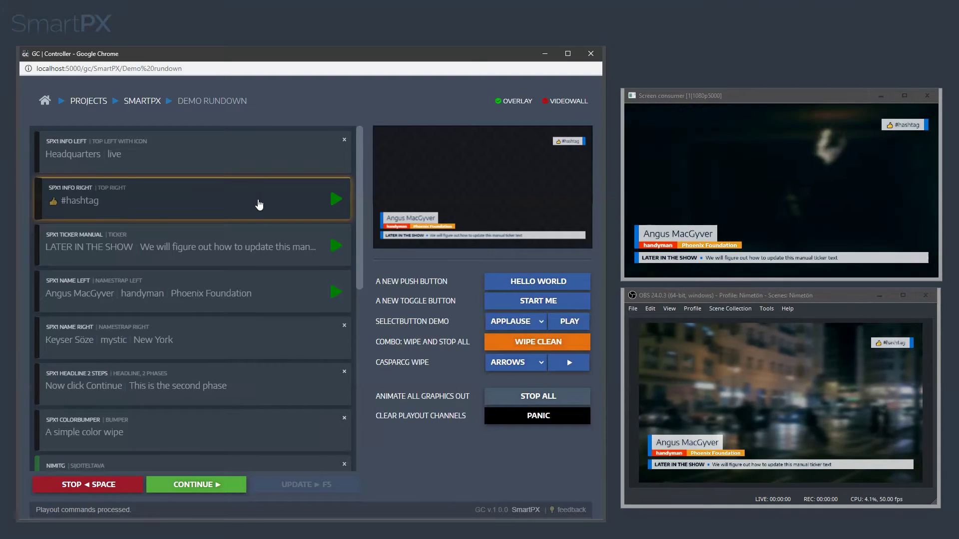
{"action": "key", "text": "space"}
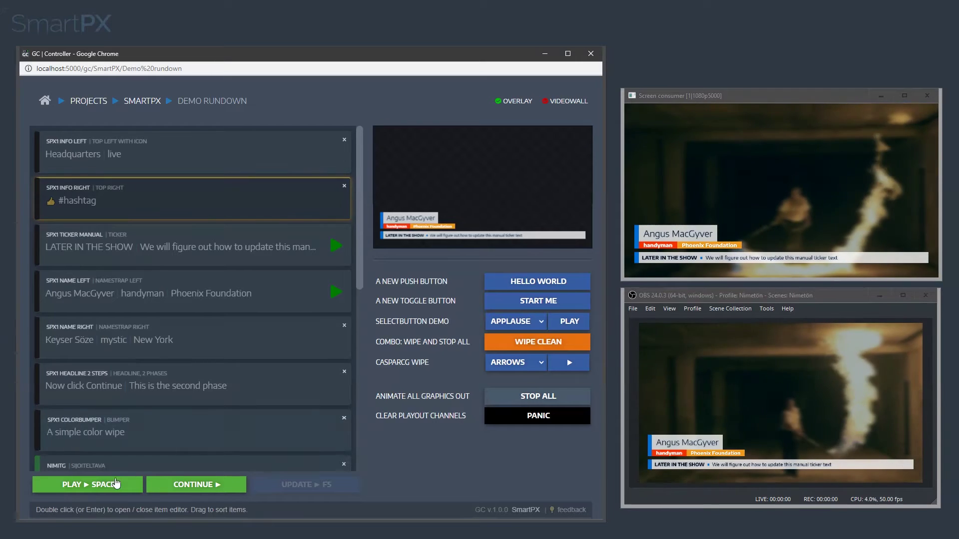
{"action": "key", "text": "space"}
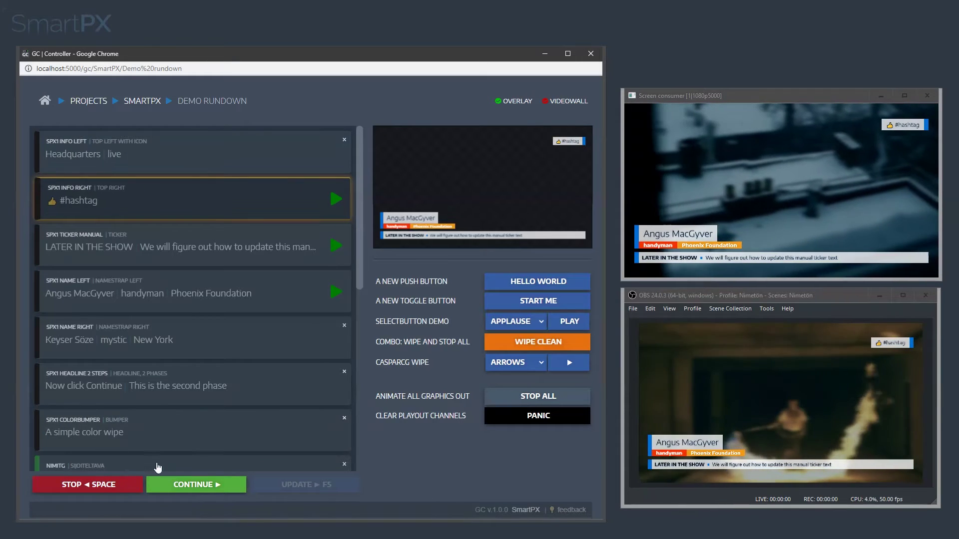
Step: Put the Keyser Söze name strap on air
{"action": "left_click", "coordinate": [198, 337]}
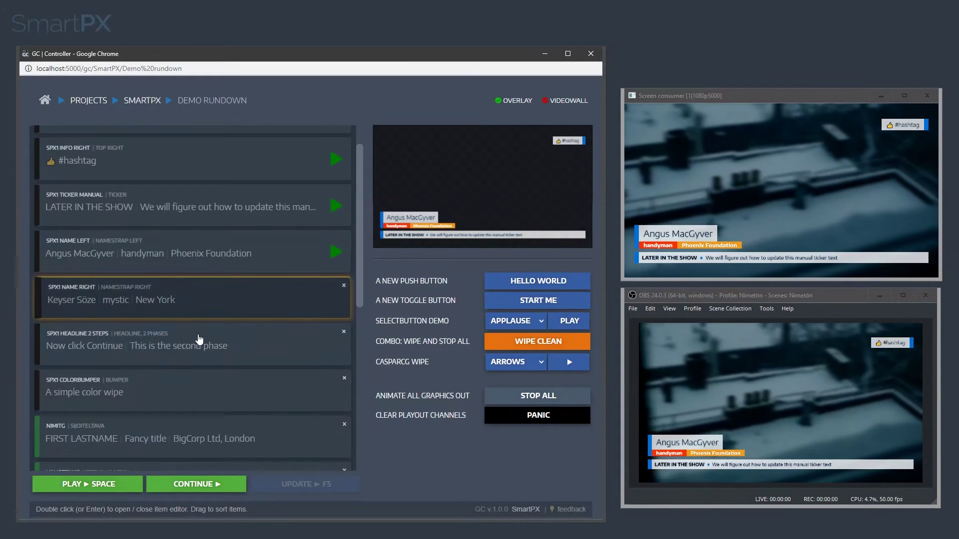
{"action": "left_click", "coordinate": [114, 490]}
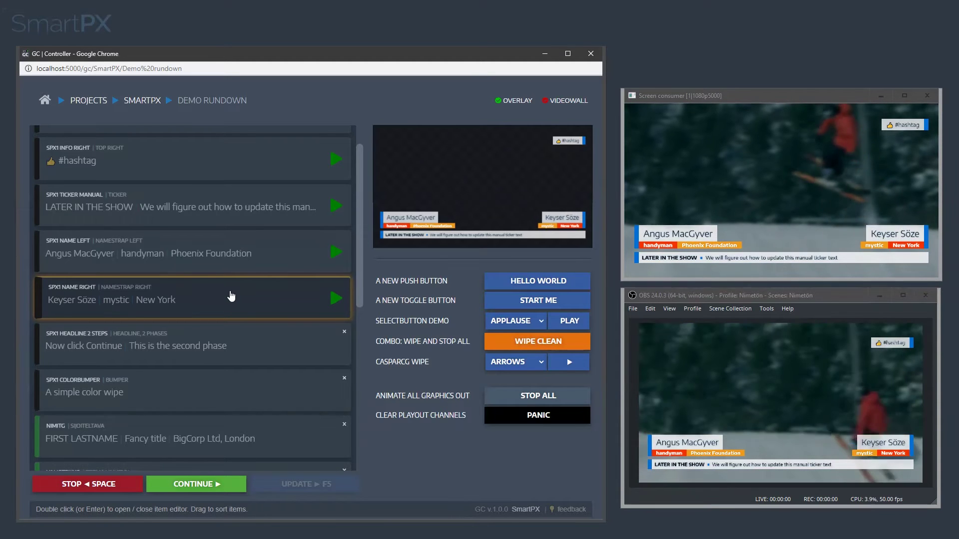
{"action": "scroll", "coordinate": [280, 283], "scroll_direction": "up", "scroll_amount": 2}
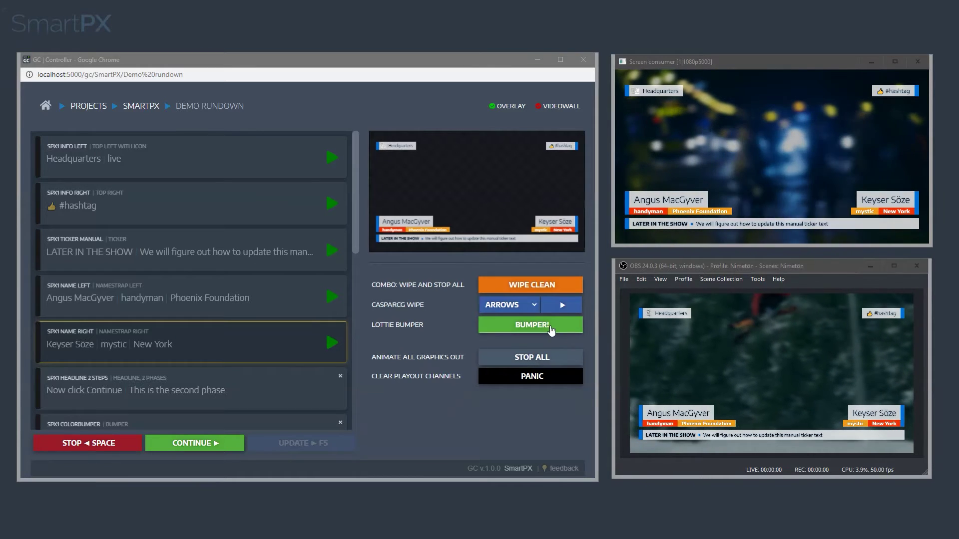
Step: Play the Lottie bumper, then run a MECH DOOR CasparCG wipe
{"action": "left_click", "coordinate": [530, 324]}
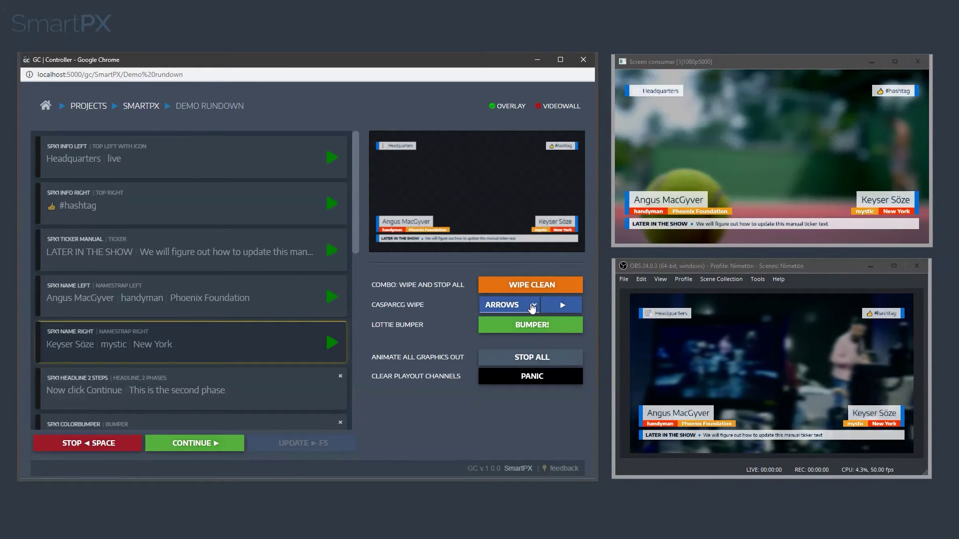
{"action": "left_click", "coordinate": [531, 305]}
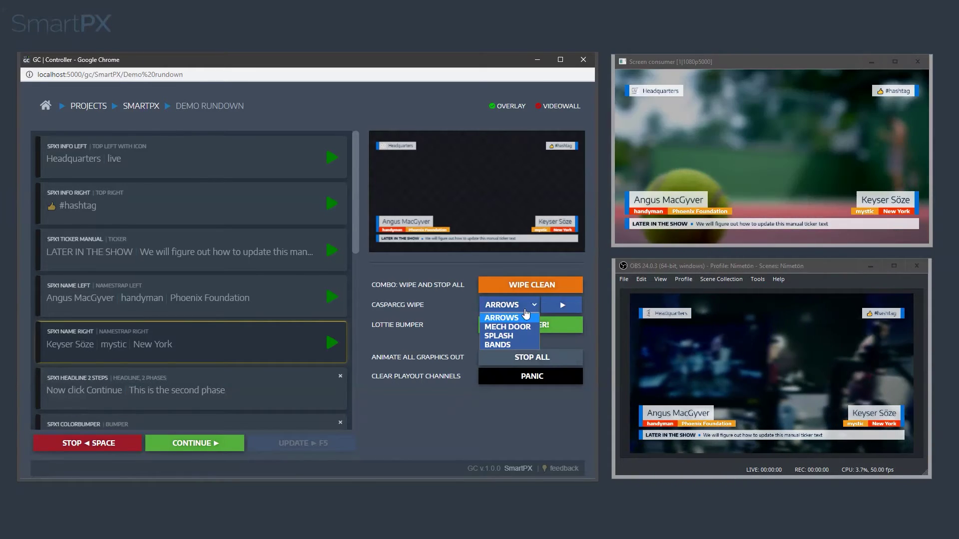
{"action": "left_click", "coordinate": [519, 329]}
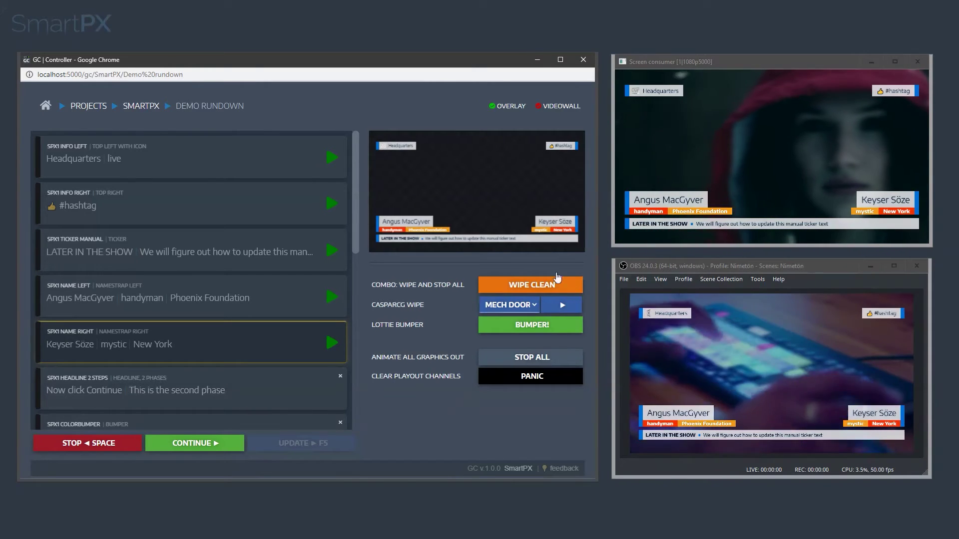
{"action": "left_click", "coordinate": [569, 308]}
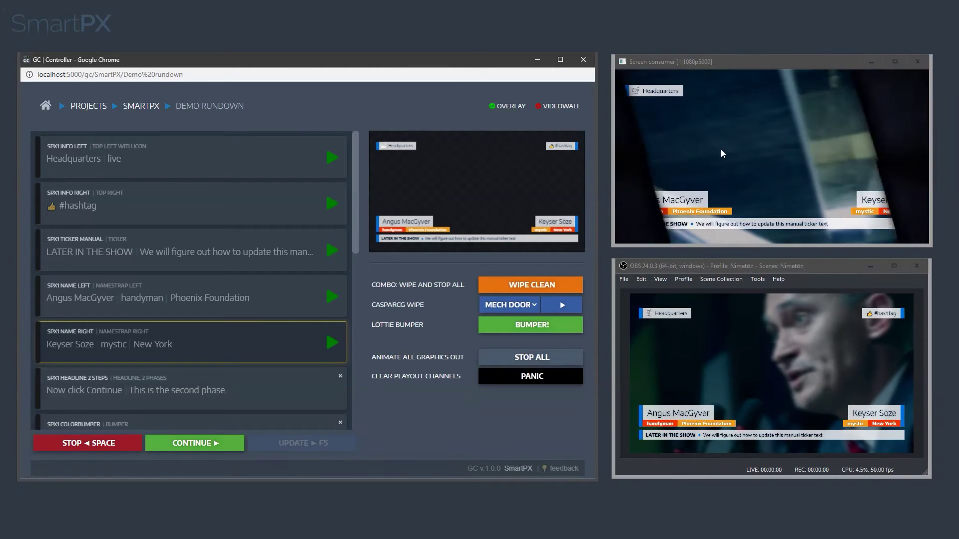
Step: Choose the SPLASH wipe style and wipe the outputs clean, stopping all graphics
{"action": "left_click", "coordinate": [508, 305]}
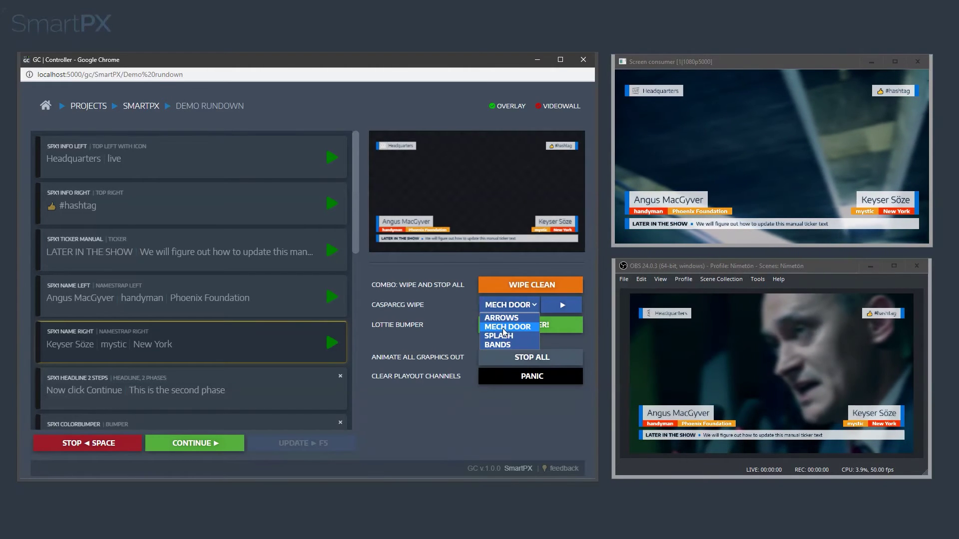
{"action": "left_click", "coordinate": [501, 335]}
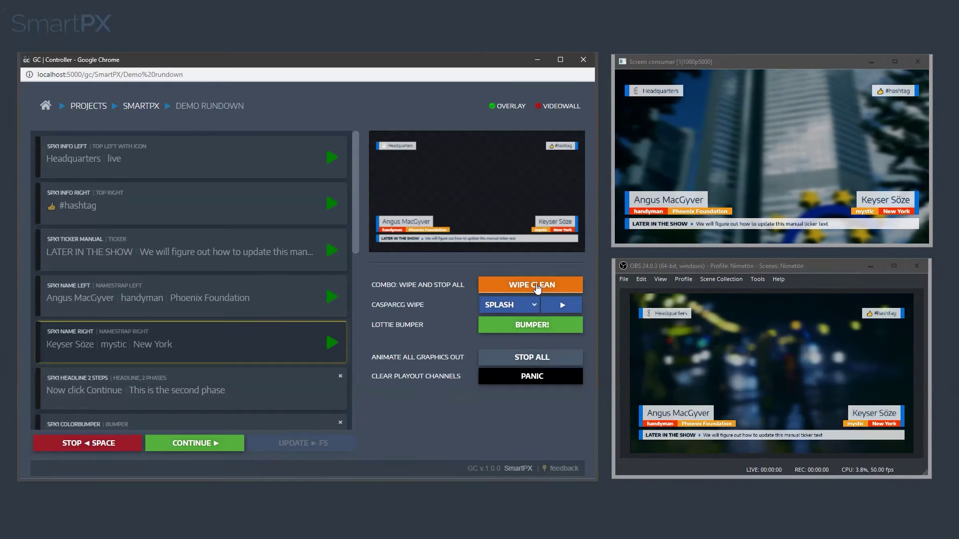
{"action": "left_click", "coordinate": [536, 286]}
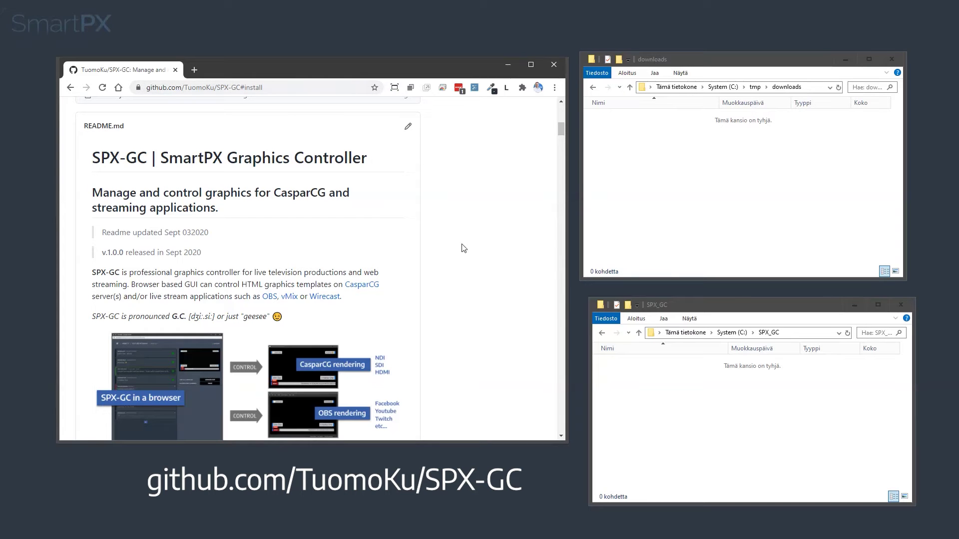
{"action": "scroll", "coordinate": [461, 248], "scroll_direction": "down", "scroll_amount": 2}
{"action": "scroll", "coordinate": [461, 248], "scroll_direction": "down", "scroll_amount": 2}
{"action": "scroll", "coordinate": [462, 248], "scroll_direction": "down", "scroll_amount": 1}
{"action": "scroll", "coordinate": [462, 247], "scroll_direction": "down", "scroll_amount": 2}
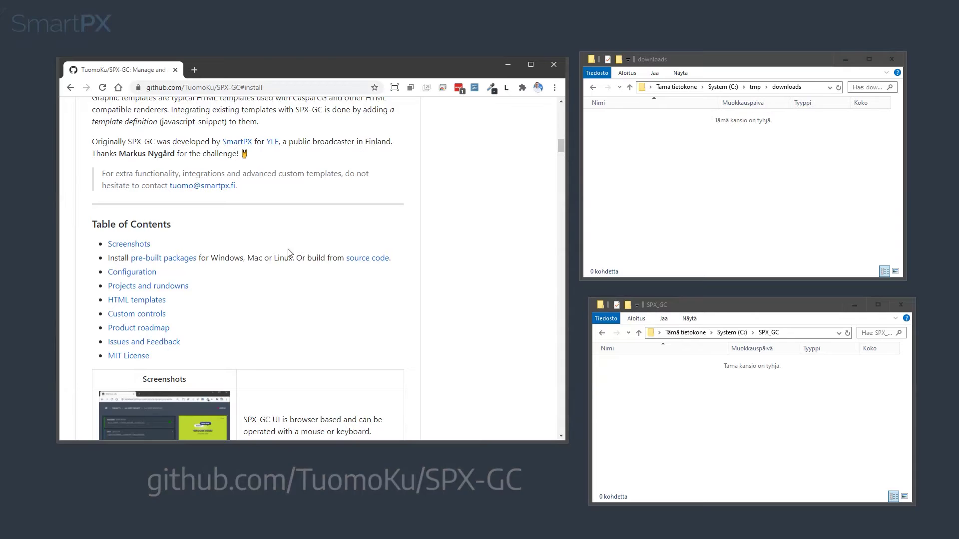
Step: From the pre-built packages section, download SPX-GC_1_0_0_win64.zip
{"action": "left_click", "coordinate": [181, 260]}
{"action": "scroll", "coordinate": [315, 252], "scroll_direction": "down", "scroll_amount": 1}
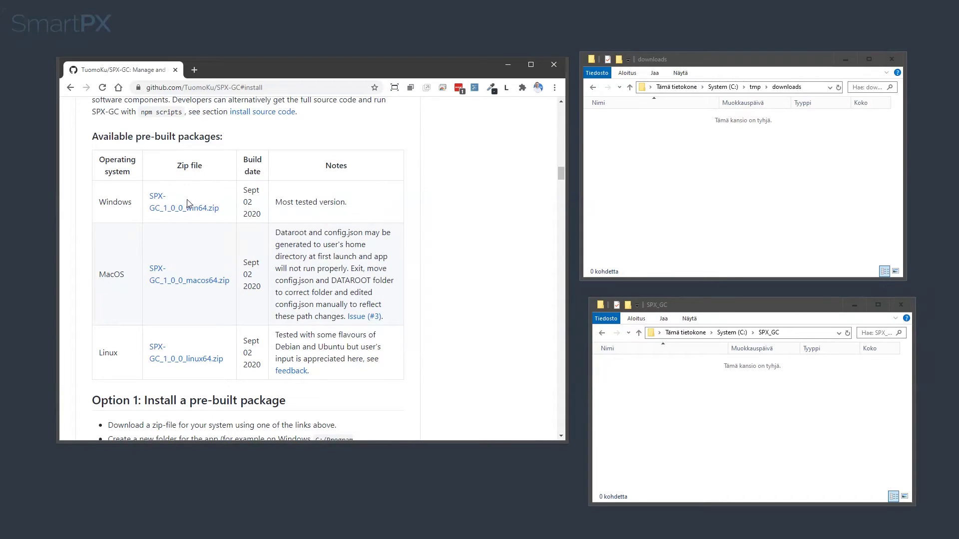
{"action": "scroll", "coordinate": [238, 196], "scroll_direction": "up", "scroll_amount": 2}
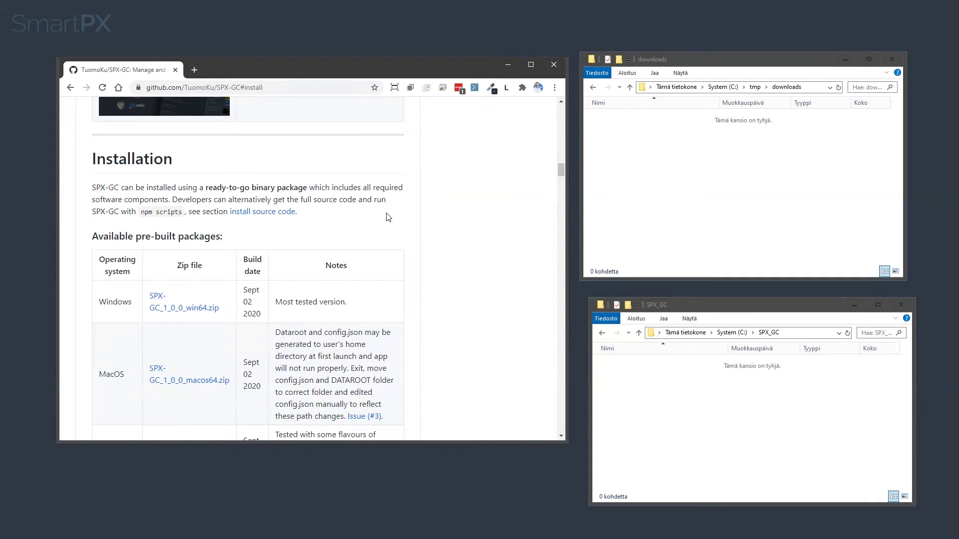
{"action": "scroll", "coordinate": [387, 217], "scroll_direction": "down", "scroll_amount": 1}
{"action": "scroll", "coordinate": [387, 218], "scroll_direction": "down", "scroll_amount": 1}
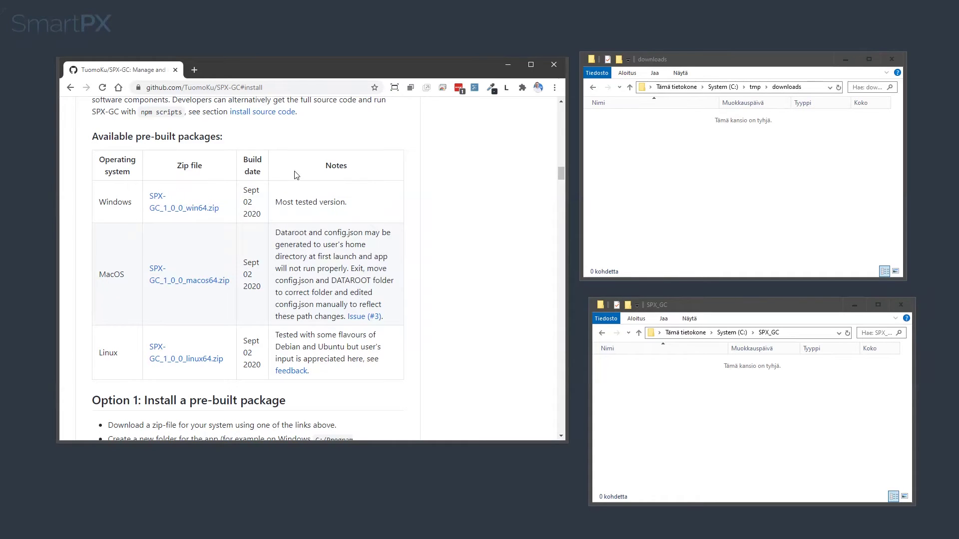
{"action": "left_click", "coordinate": [198, 211]}
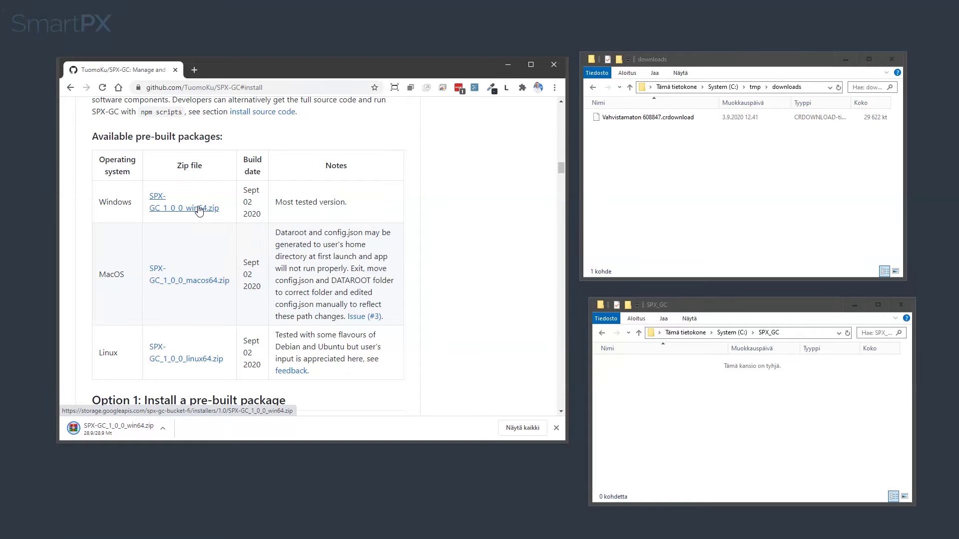
Step: Move the downloaded zip into the SPX_GC folder and extract its contents there
{"action": "left_click", "coordinate": [655, 188]}
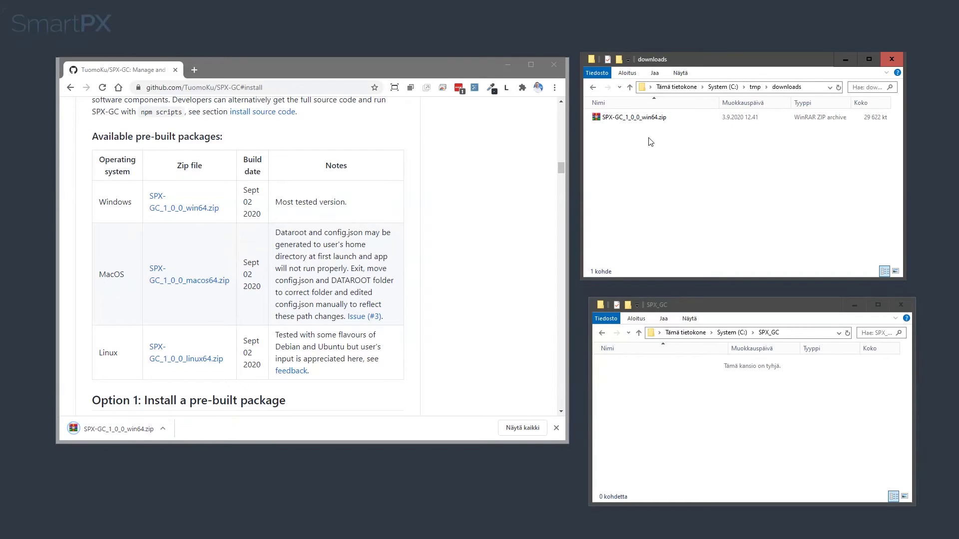
{"action": "left_click_drag", "start_coordinate": [632, 117], "coordinate": [739, 443]}
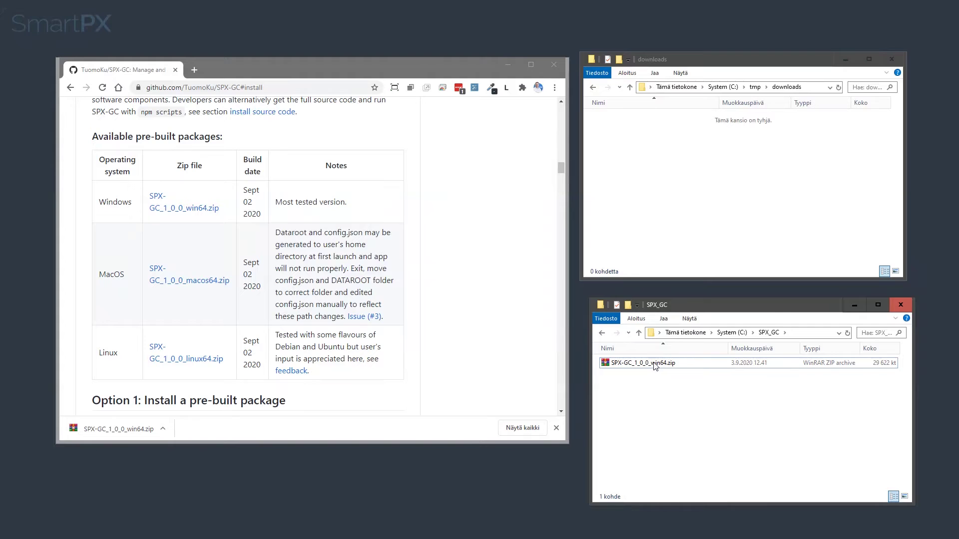
{"action": "left_click", "coordinate": [655, 366]}
{"action": "right_click", "coordinate": [653, 362]}
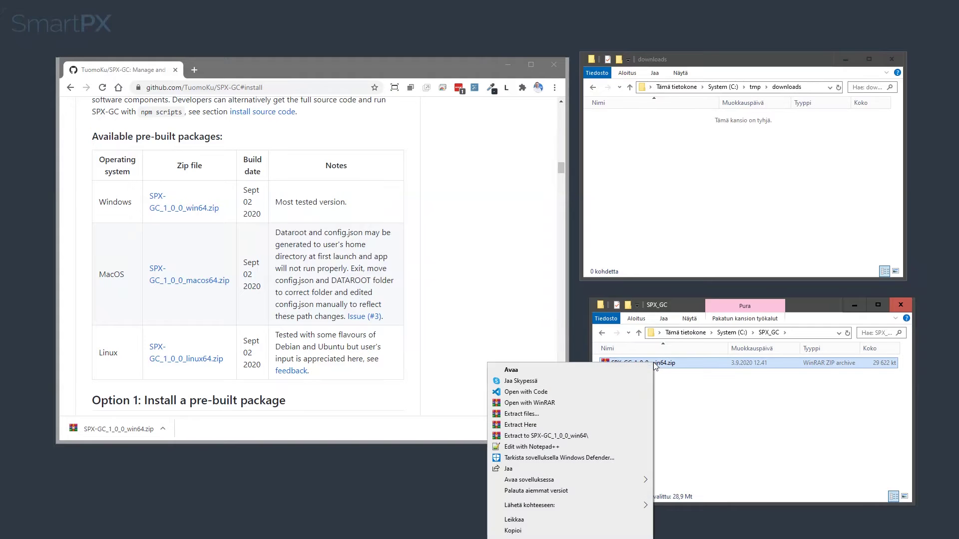
{"action": "left_click", "coordinate": [577, 425]}
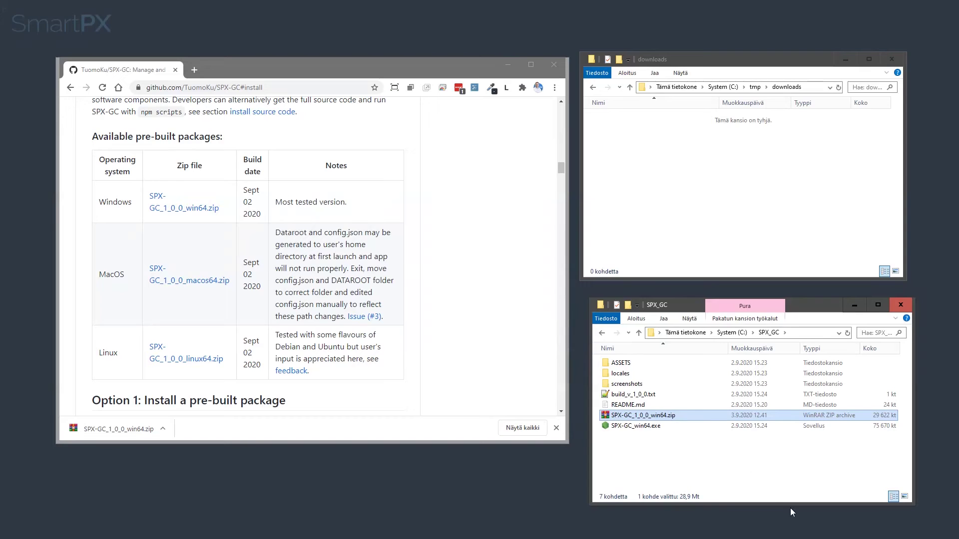
Step: Delete the zip, hide the browser and downloads windows, and centre the SPX_GC folder window
{"action": "left_click", "coordinate": [672, 448]}
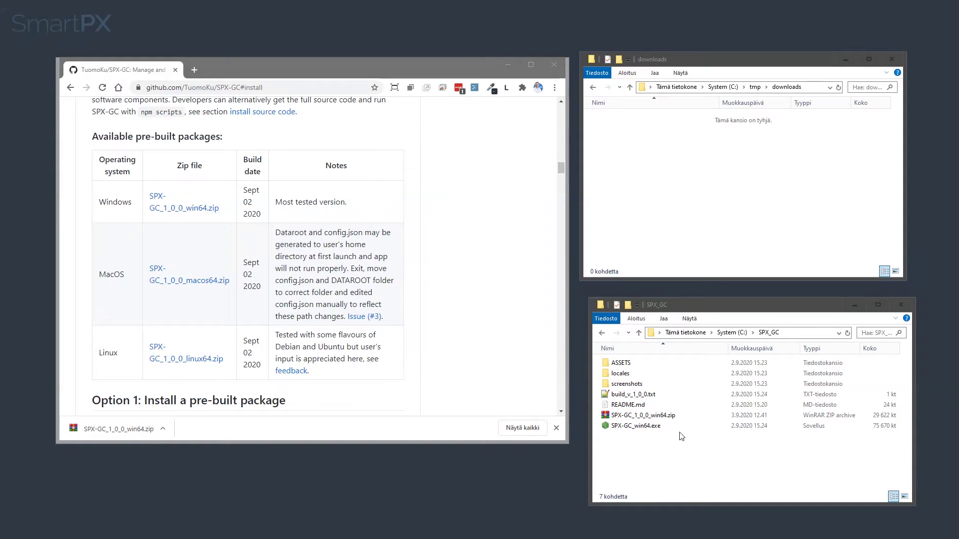
{"action": "left_click", "coordinate": [697, 416]}
{"action": "key", "text": "Delete"}
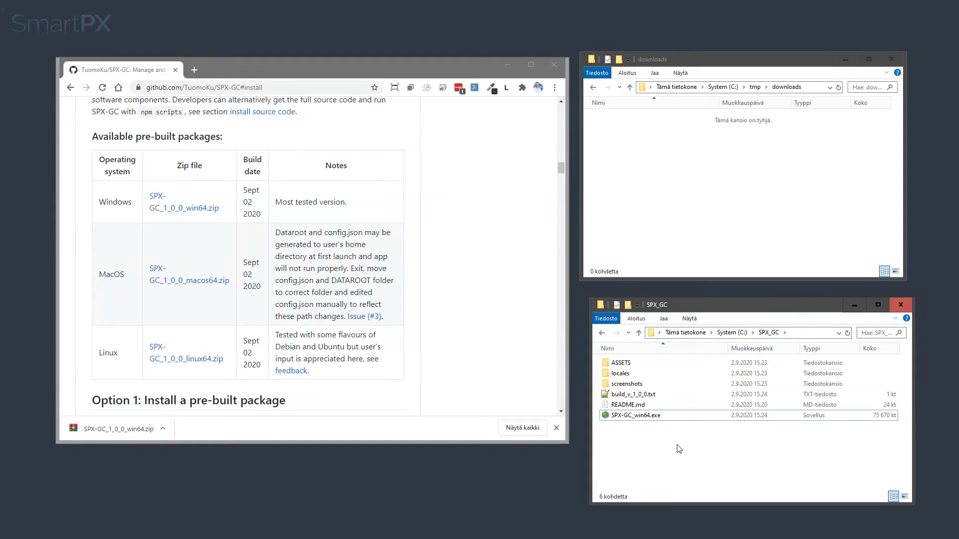
{"action": "left_click", "coordinate": [515, 70]}
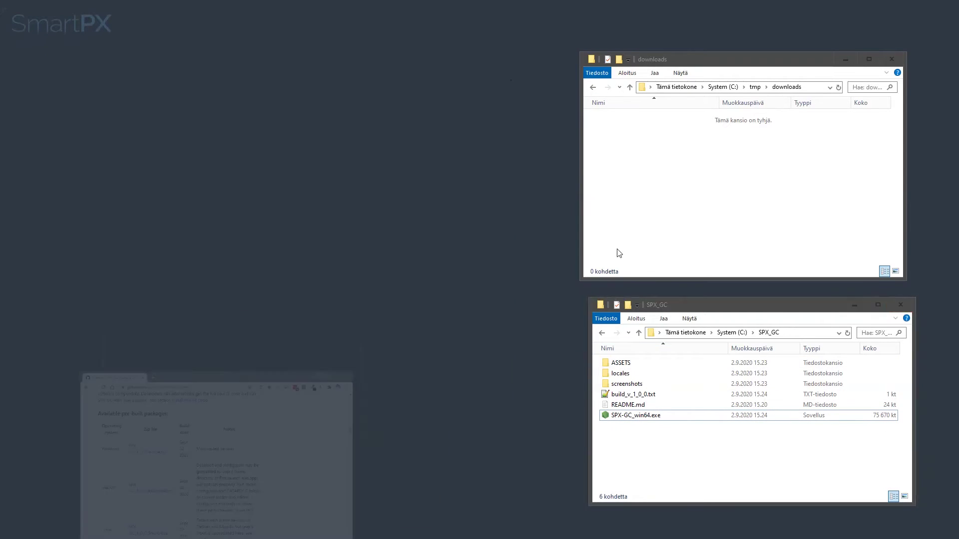
{"action": "left_click", "coordinate": [868, 58]}
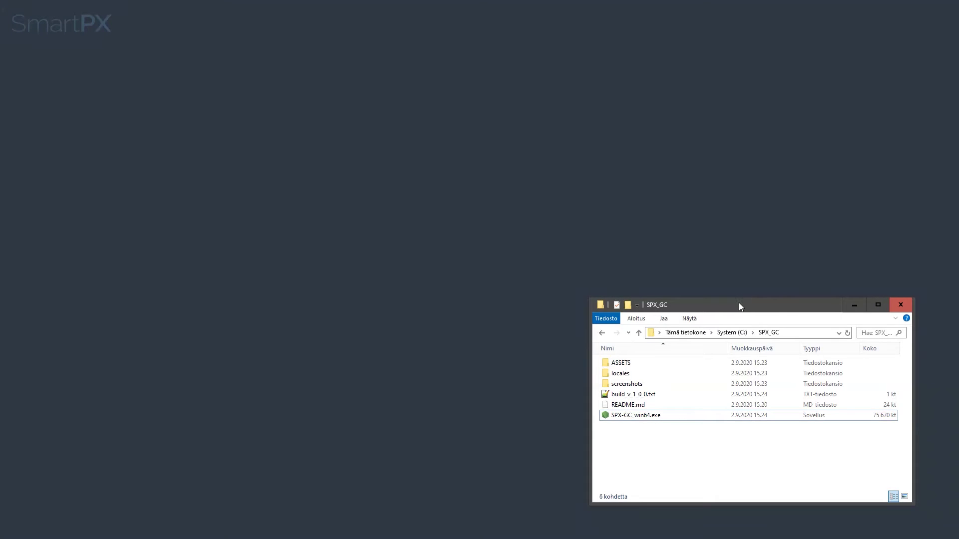
{"action": "left_click_drag", "start_coordinate": [739, 304], "coordinate": [408, 150]}
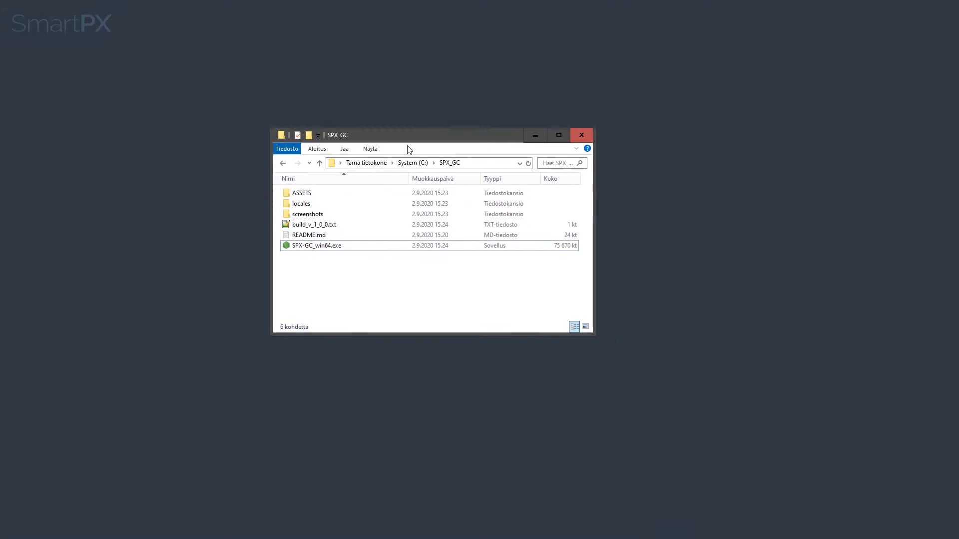
Step: Launch SPX-GC_win64.exe and allow it through the firewall on private and public networks
{"action": "double_click", "coordinate": [332, 249]}
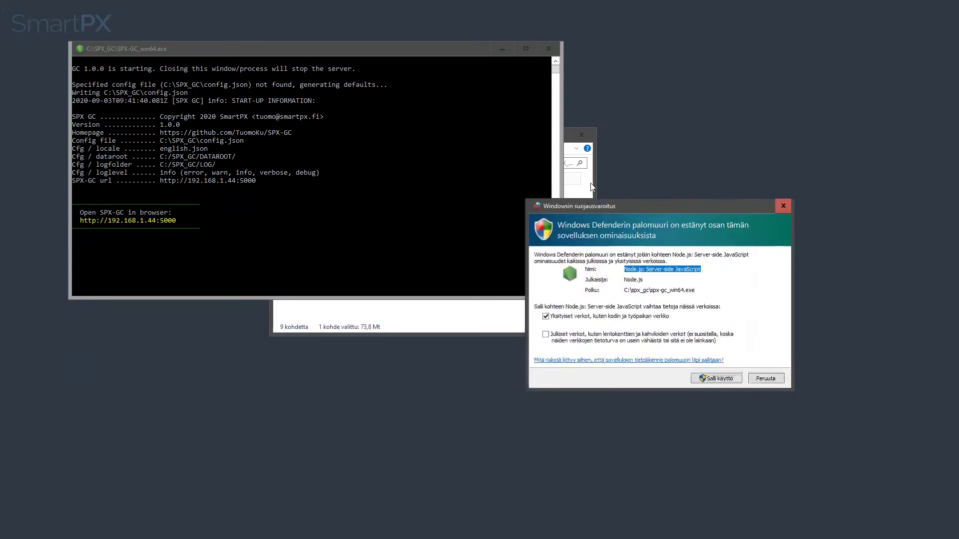
{"action": "left_click_drag", "start_coordinate": [559, 176], "coordinate": [552, 173]}
{"action": "left_click", "coordinate": [511, 309]}
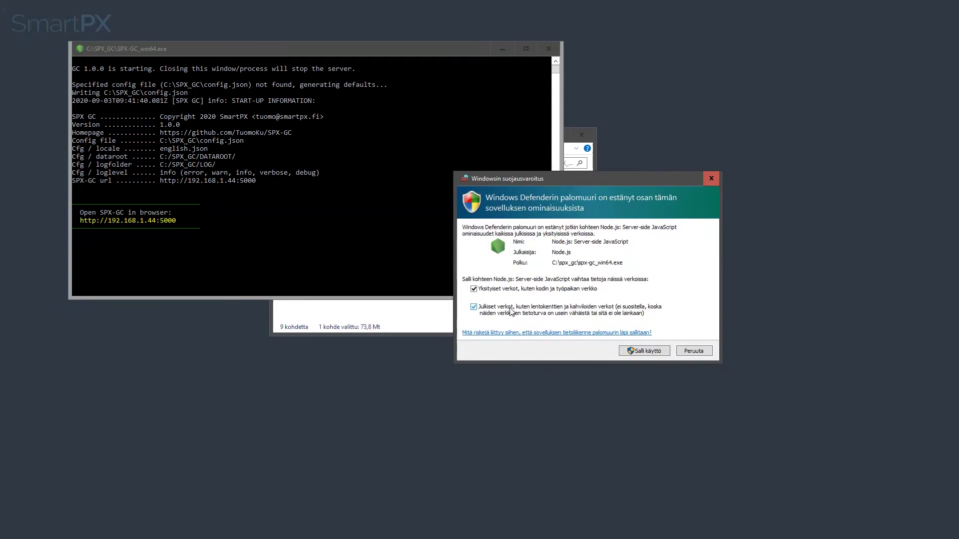
{"action": "left_click", "coordinate": [638, 352]}
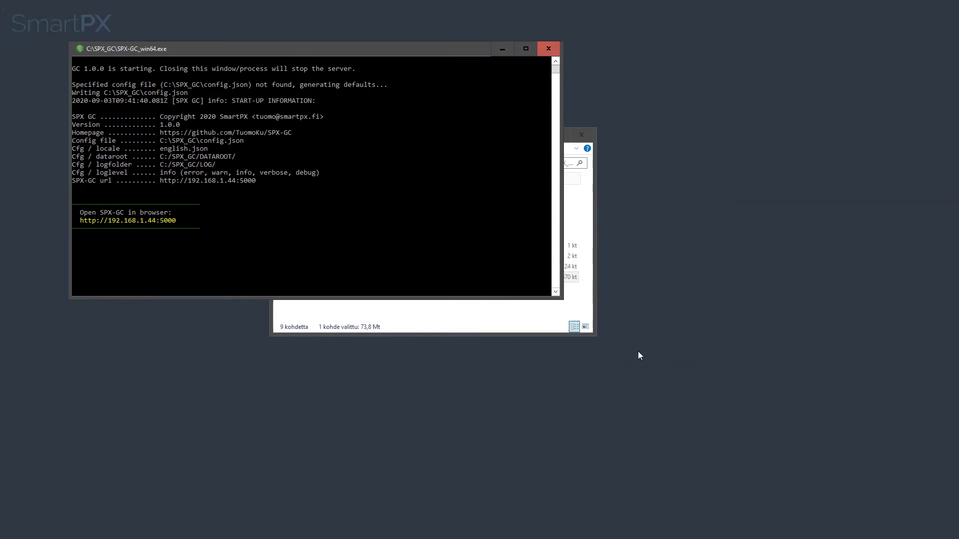
Step: Copy the server's browser address from the console
{"action": "left_click_drag", "start_coordinate": [179, 221], "coordinate": [83, 225]}
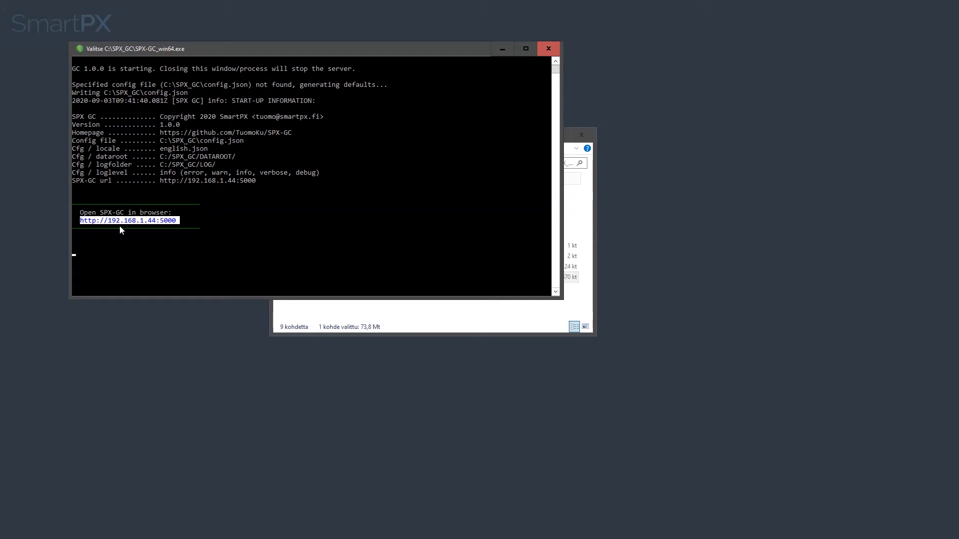
{"action": "key", "text": "ctrl+c"}
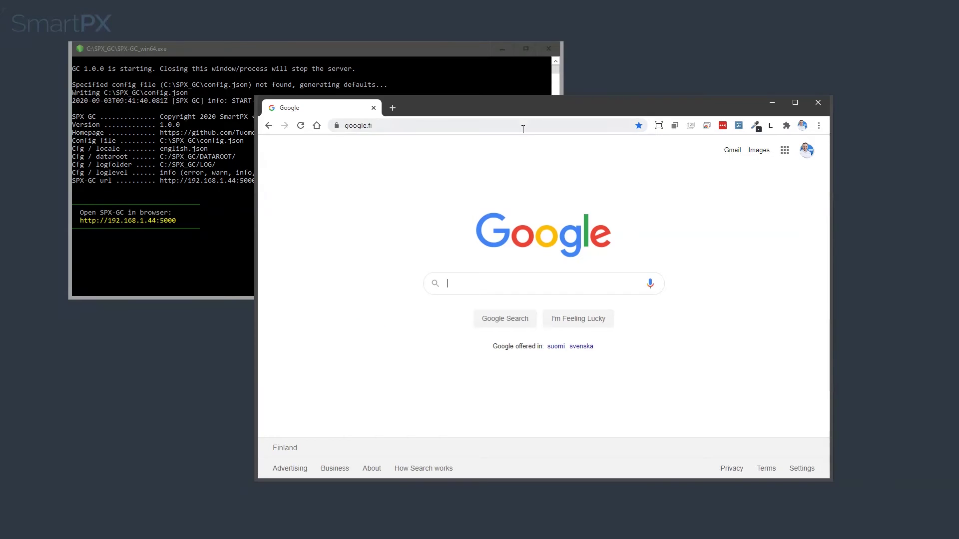
Step: Load the pasted server address in Chrome and arrange the console and browser windows
{"action": "left_click", "coordinate": [522, 127]}
{"action": "key", "text": "ctrl+v"}
{"action": "key", "text": "Return"}
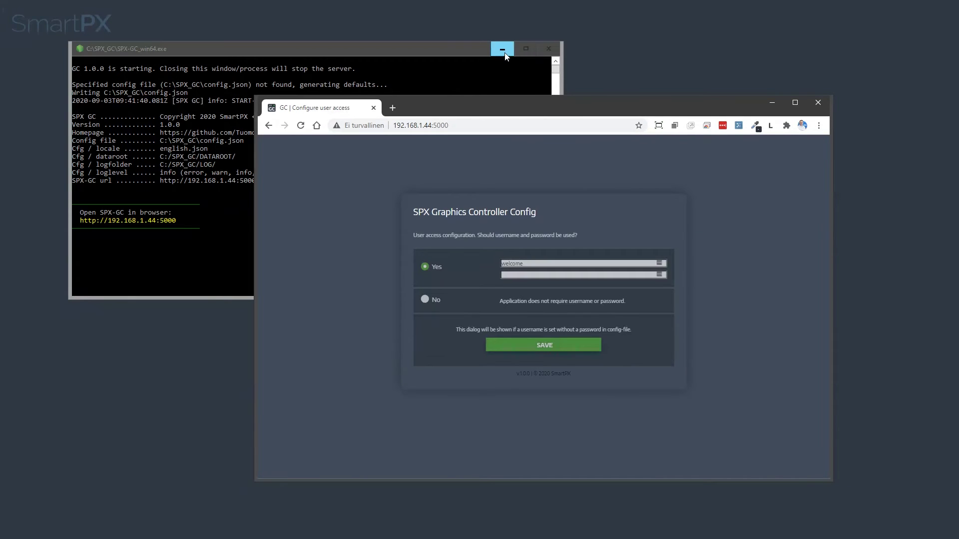
{"action": "left_click_drag", "start_coordinate": [465, 46], "coordinate": [850, 102]}
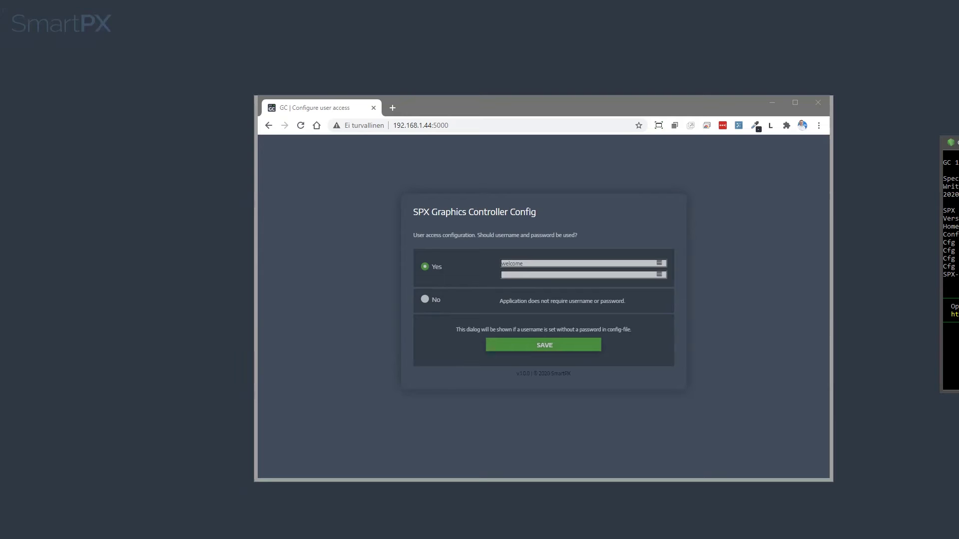
{"action": "left_click_drag", "start_coordinate": [518, 109], "coordinate": [343, 61]}
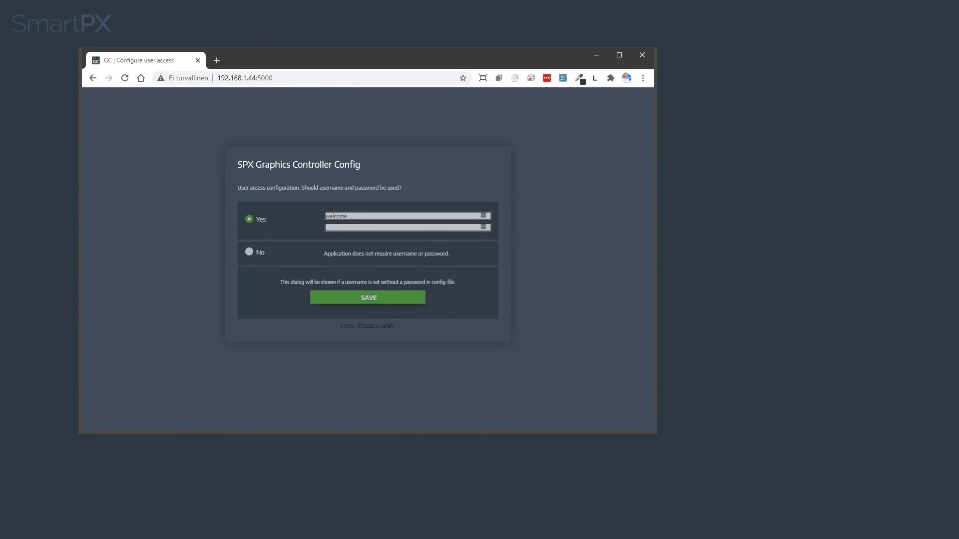
{"action": "mouse_move", "coordinate": [655, 433]}
{"action": "left_mouse_down"}
{"action": "mouse_move", "coordinate": [861, 529]}
{"action": "mouse_move", "coordinate": [792, 507]}
{"action": "left_mouse_up"}
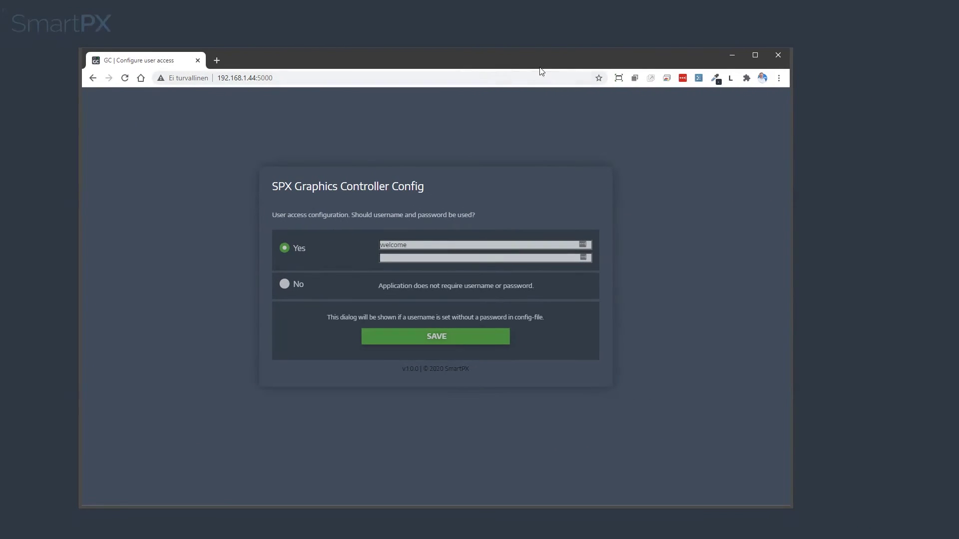
{"action": "left_click_drag", "start_coordinate": [541, 66], "coordinate": [542, 58]}
Step: Choose No for requiring username and password and save the user access setting
{"action": "left_click", "coordinate": [300, 279]}
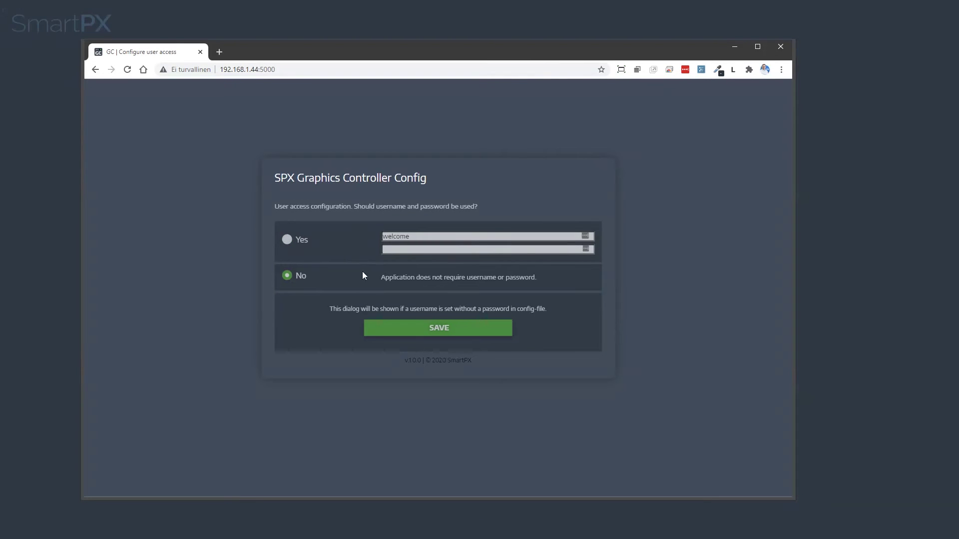
{"action": "left_click", "coordinate": [432, 331]}
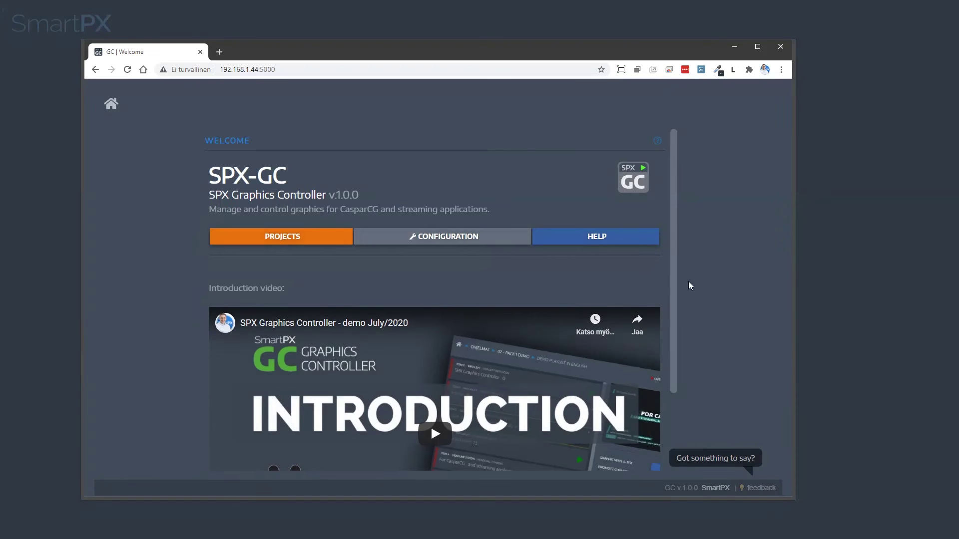
Step: From PROJECTS, create a new project named My first project
{"action": "left_click", "coordinate": [320, 238]}
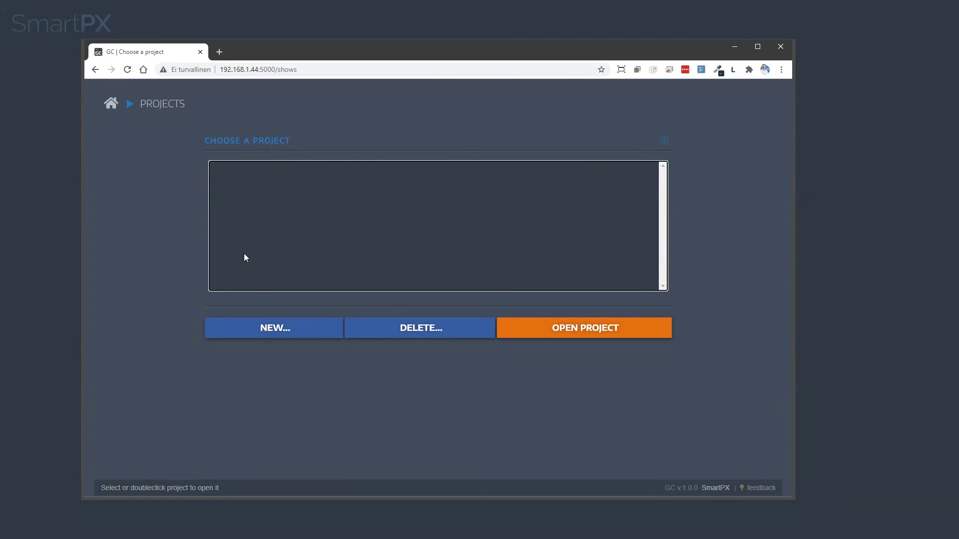
{"action": "left_click", "coordinate": [277, 327]}
{"action": "type", "text": "My first pro"}
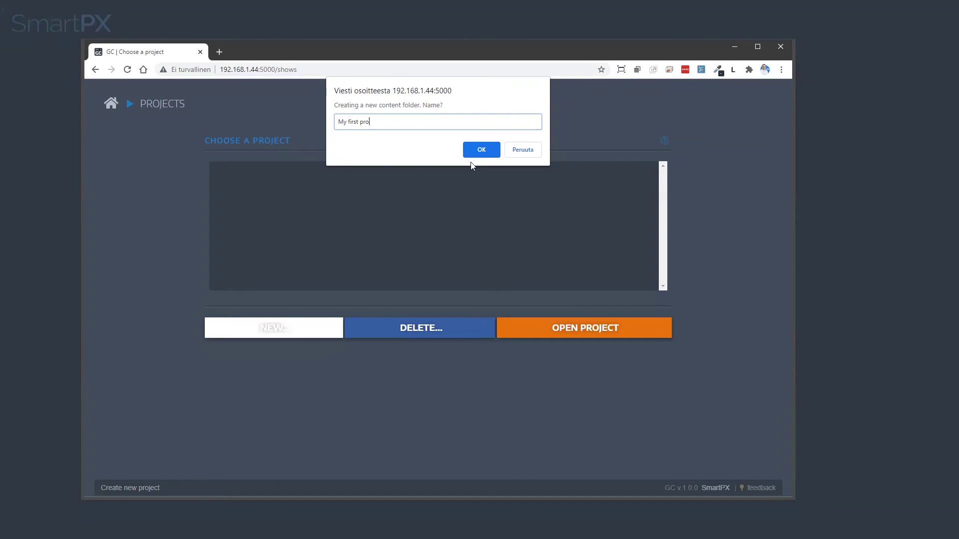
{"action": "type", "text": "ject"}
{"action": "key", "text": "Return"}
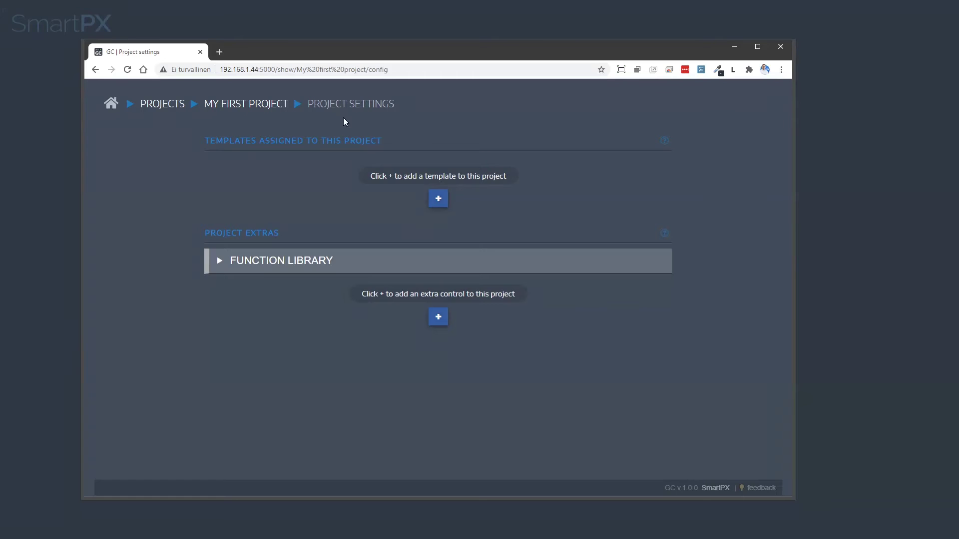
Step: Add smartpx/Template_Pack_1/SPX1_INFO_LEFT.html to the project and return to its rundown list
{"action": "left_click", "coordinate": [438, 199]}
{"action": "left_click", "coordinate": [276, 245]}
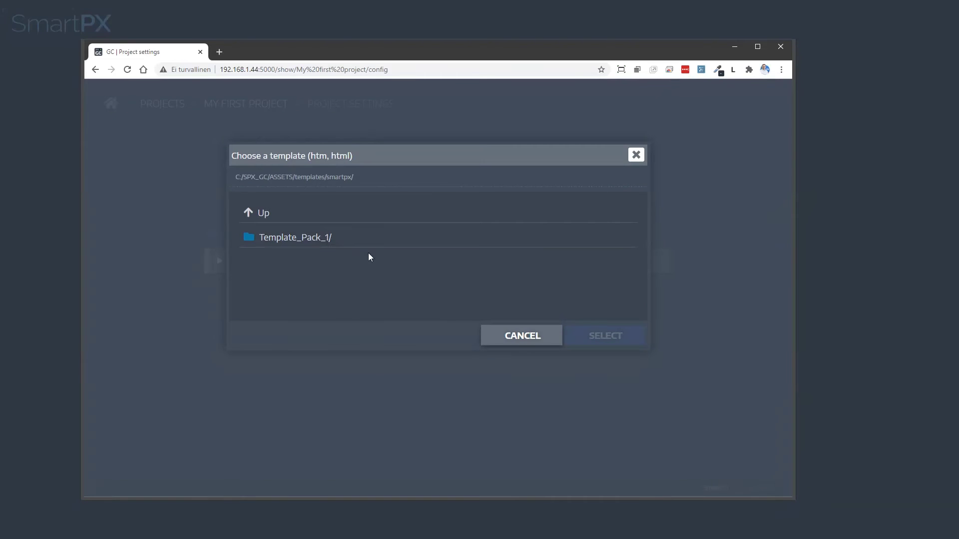
{"action": "left_click", "coordinate": [315, 242]}
{"action": "scroll", "coordinate": [374, 259], "scroll_direction": "down", "scroll_amount": 3}
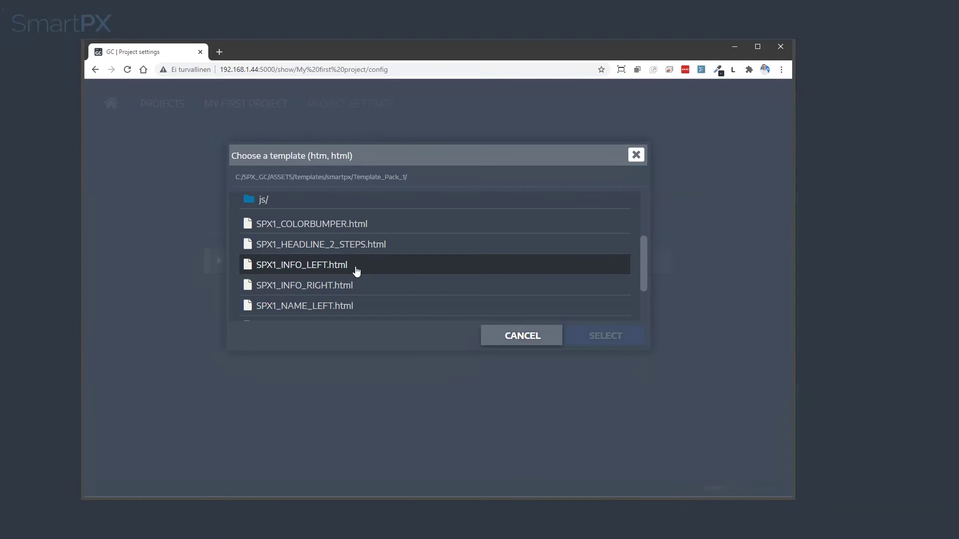
{"action": "double_click", "coordinate": [318, 268]}
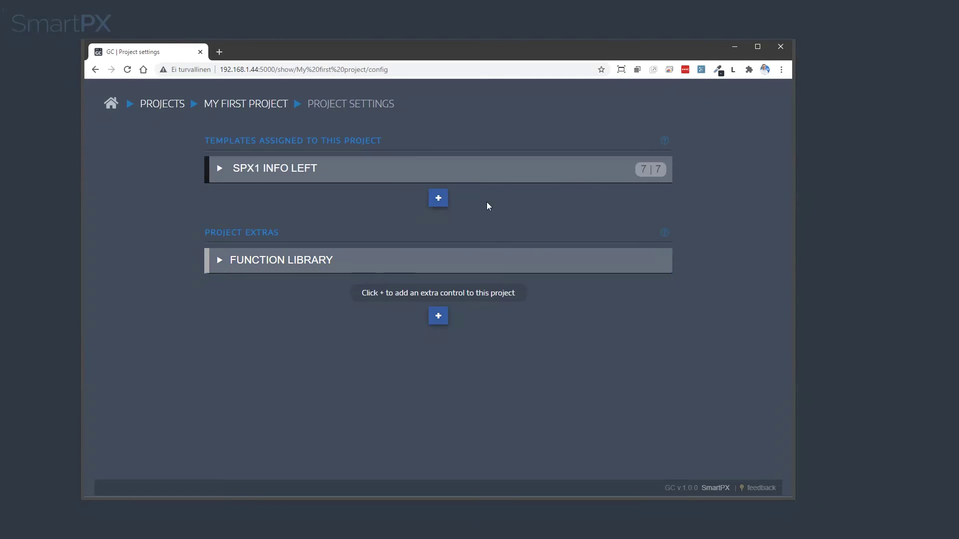
{"action": "left_click", "coordinate": [436, 178]}
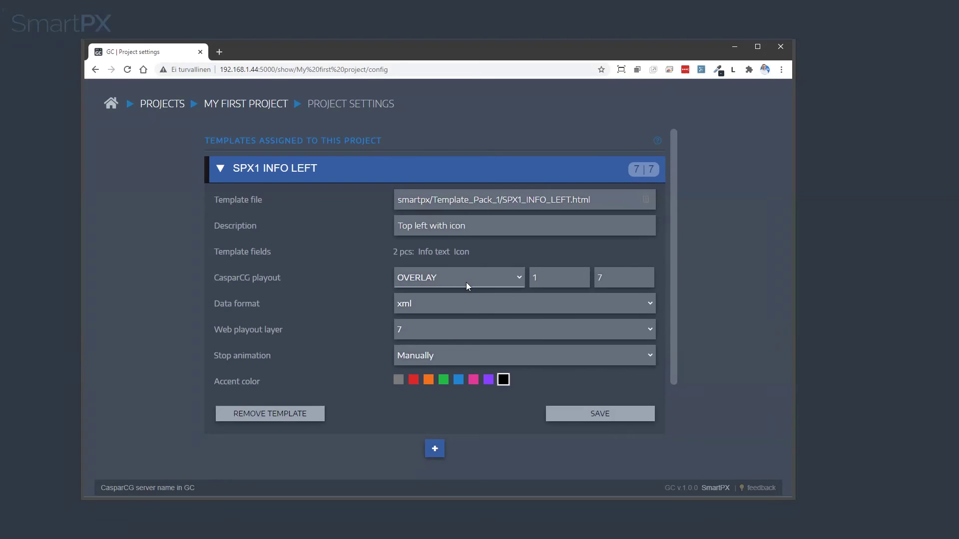
{"action": "left_click", "coordinate": [255, 108]}
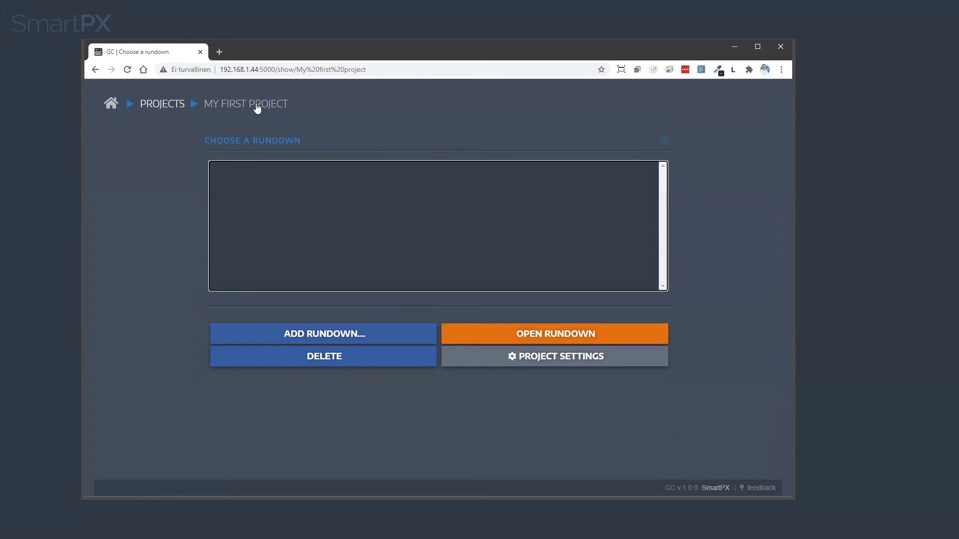
Step: Create 'My first rundown' and add an SPX1 INFO LEFT item to it
{"action": "left_click", "coordinate": [310, 334]}
{"action": "type", "text": "My first rundown"}
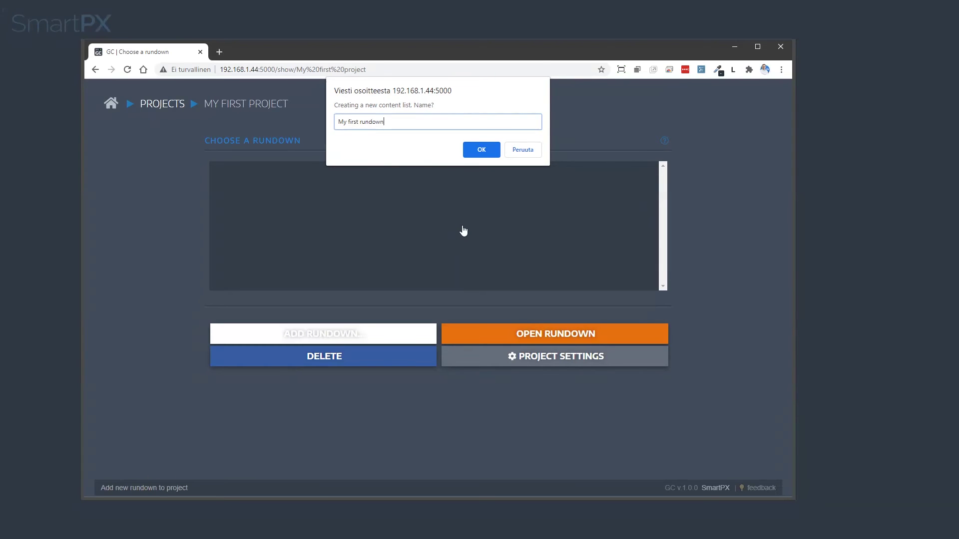
{"action": "key", "text": "Return"}
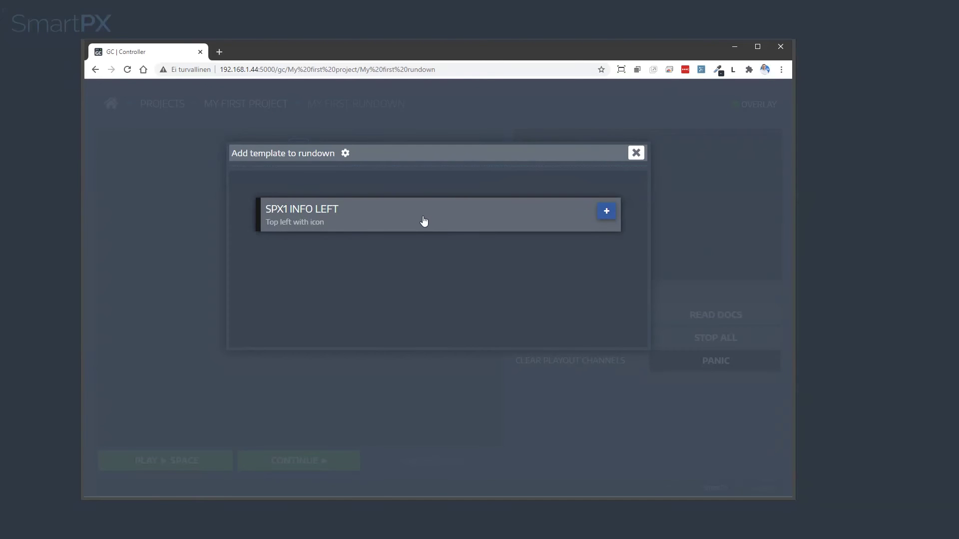
{"action": "left_click", "coordinate": [423, 221]}
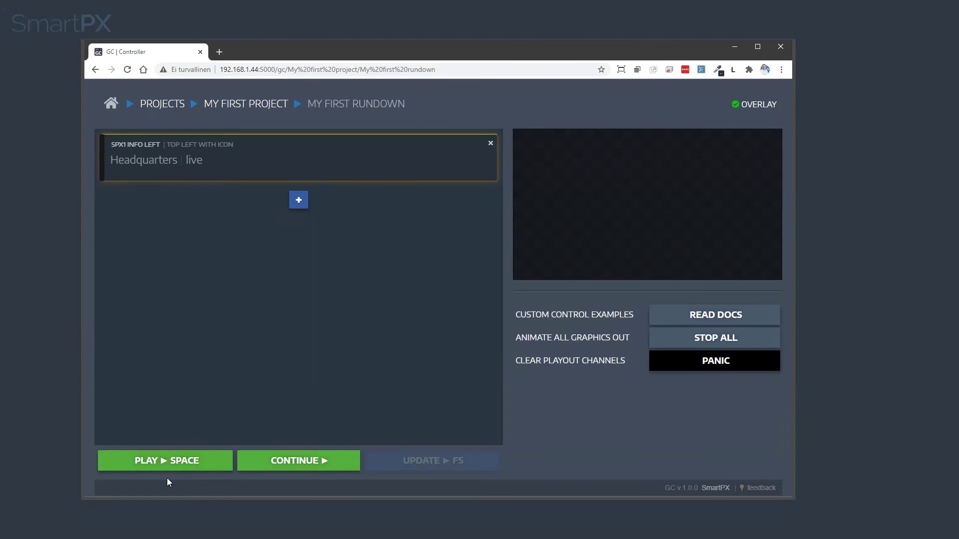
Step: Play the Headquarters graphic and arrange the OBS and CasparCG output windows at the right
{"action": "left_click", "coordinate": [167, 461]}
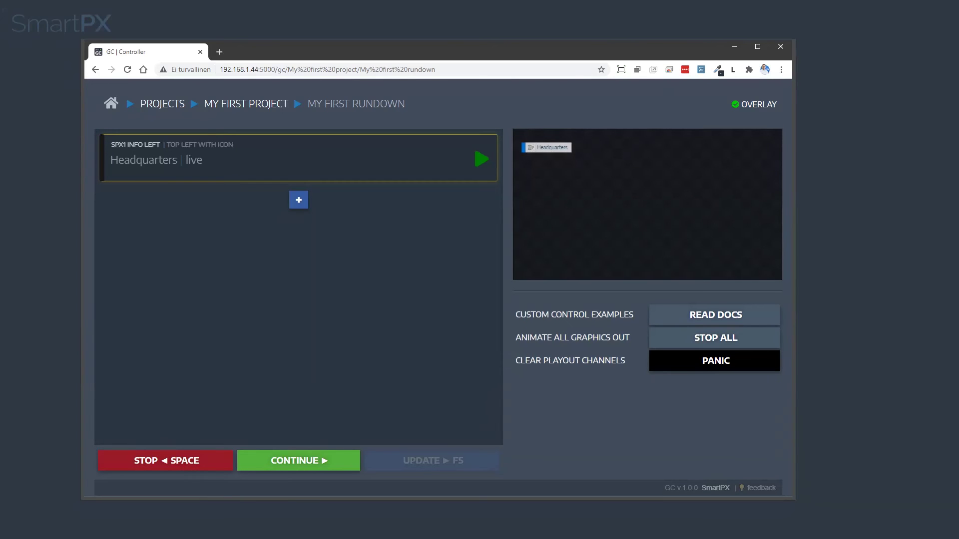
{"action": "left_click_drag", "start_coordinate": [580, 123], "coordinate": [760, 124]}
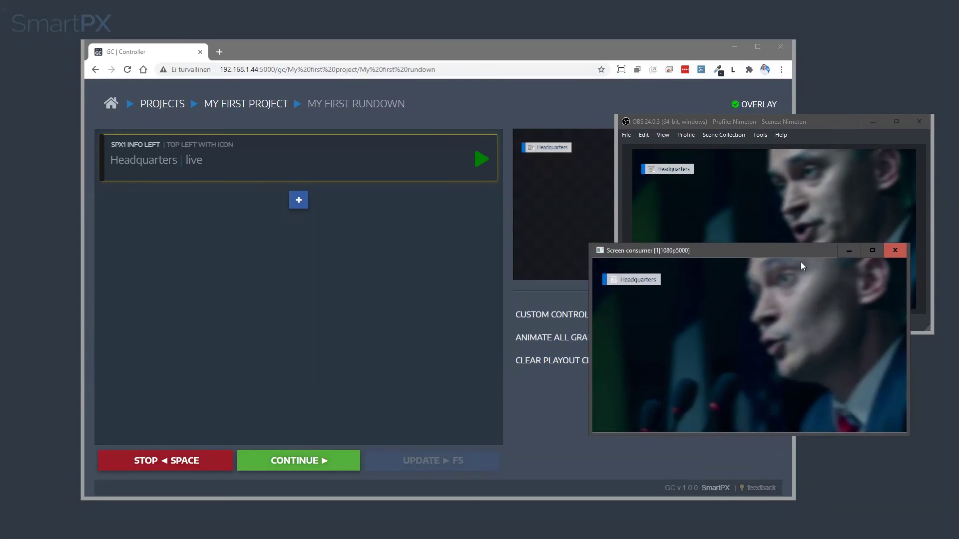
{"action": "left_click_drag", "start_coordinate": [800, 116], "coordinate": [797, 331]}
{"action": "left_click_drag", "start_coordinate": [796, 286], "coordinate": [814, 78]}
{"action": "left_click_drag", "start_coordinate": [779, 336], "coordinate": [776, 286]}
Step: Narrow the controller window beside the outputs and bring up the template chooser for the rundown
{"action": "left_click", "coordinate": [760, 141]}
{"action": "left_click_drag", "start_coordinate": [794, 143], "coordinate": [560, 142]}
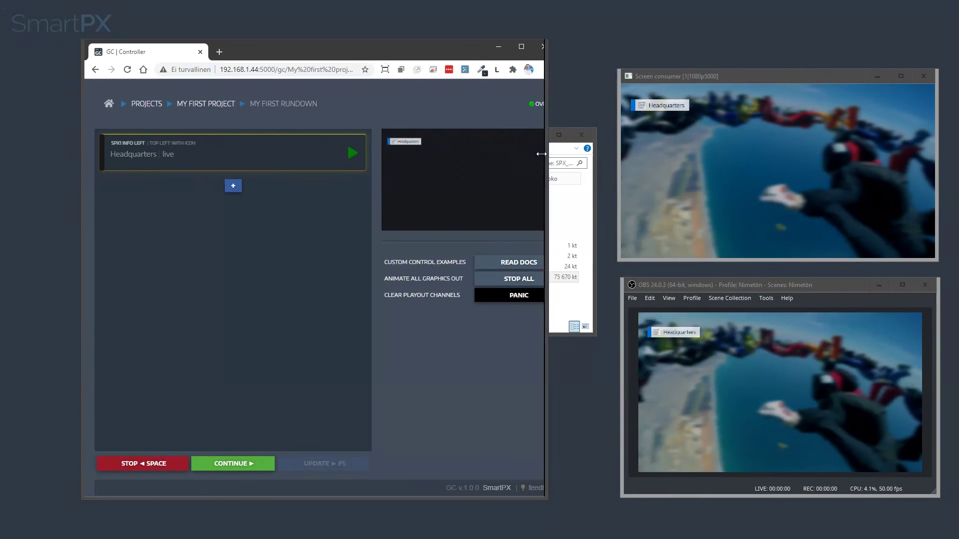
{"action": "left_click", "coordinate": [227, 185]}
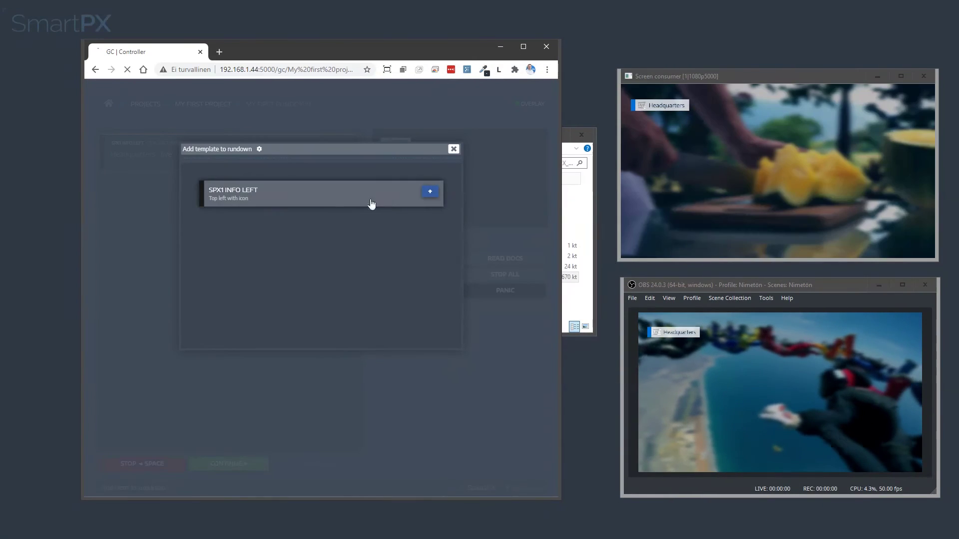
Step: Add a second SPX1 INFO LEFT item with the Telephone icon, save it and play it to the outputs
{"action": "left_click", "coordinate": [335, 204]}
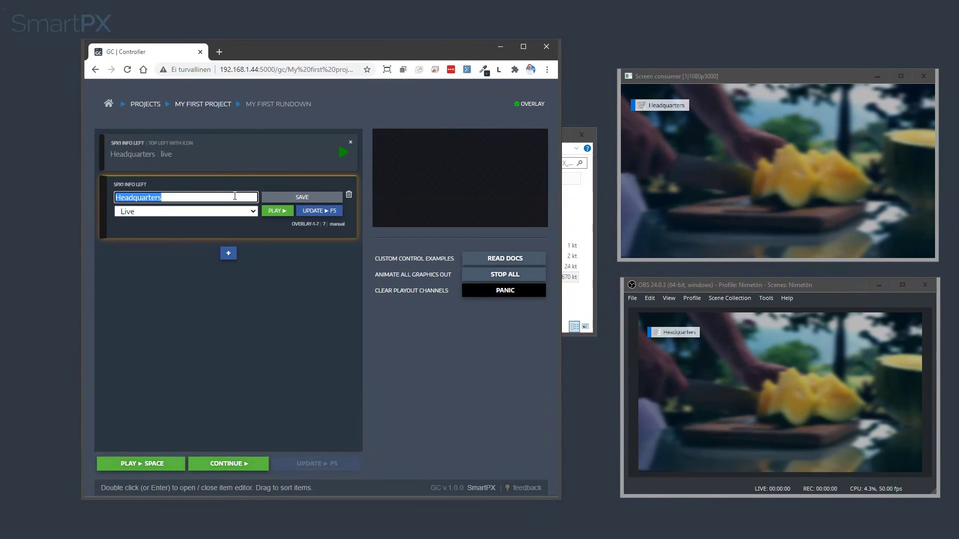
{"action": "type", "text": "Somethiung else"}
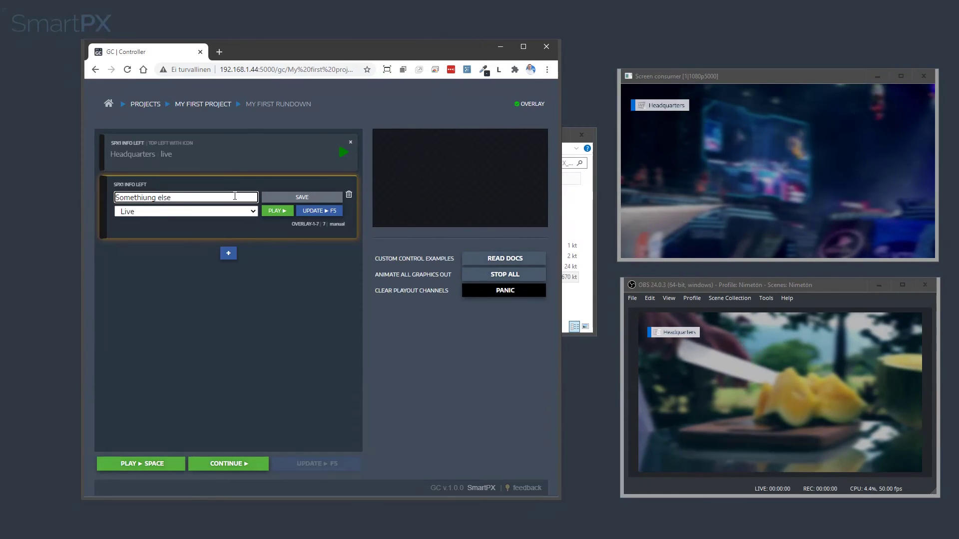
{"action": "left_click", "coordinate": [154, 212]}
{"action": "left_click", "coordinate": [155, 238]}
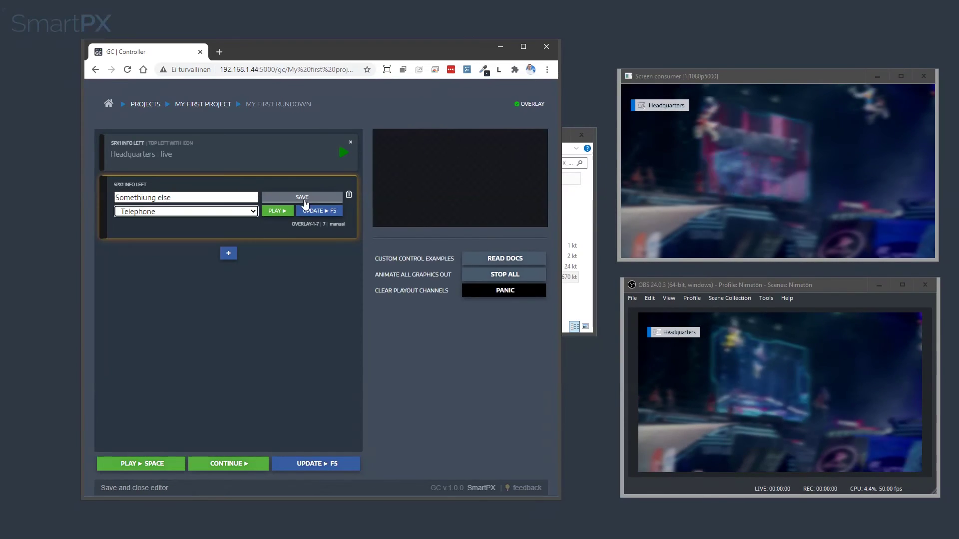
{"action": "left_click", "coordinate": [301, 197]}
{"action": "key", "text": "space"}
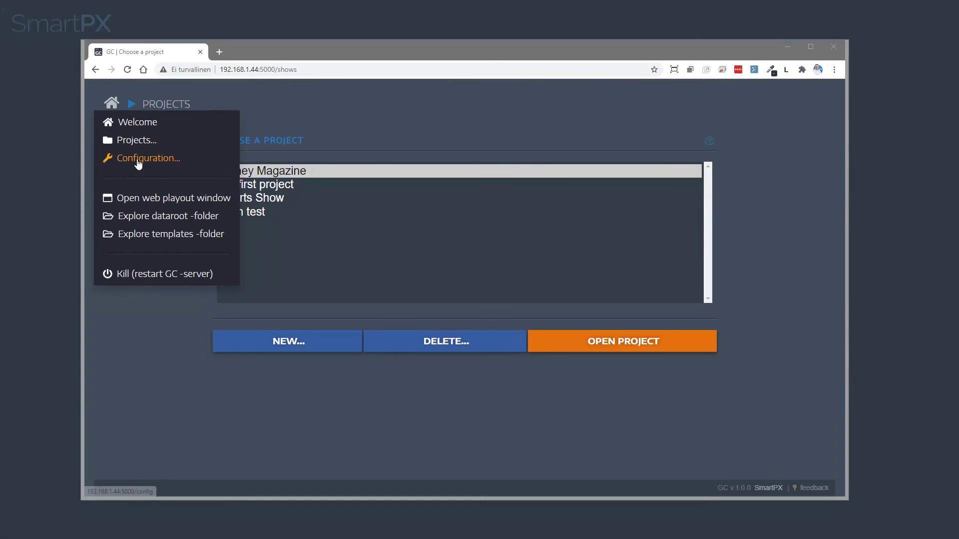
{"action": "left_click", "coordinate": [140, 160]}
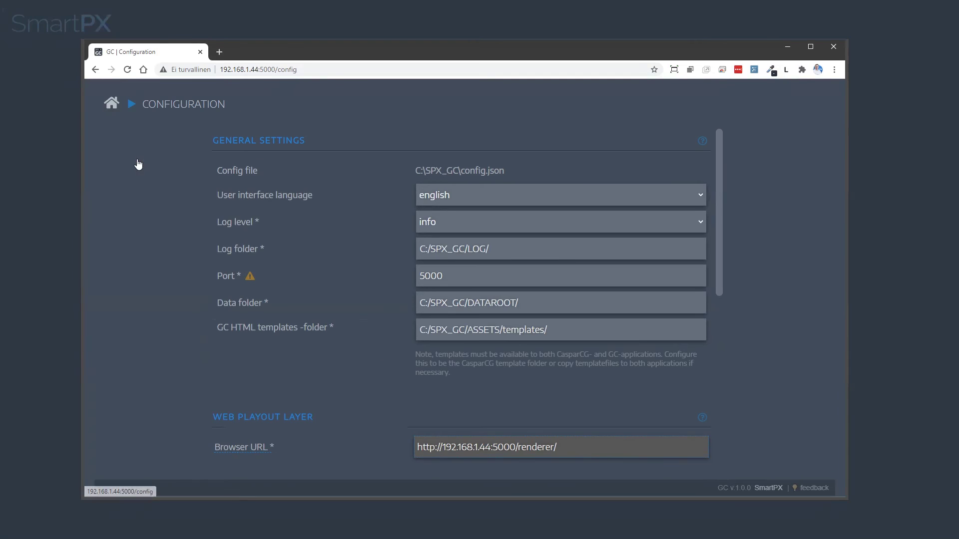
{"action": "left_click", "coordinate": [483, 193]}
{"action": "left_click", "coordinate": [390, 203]}
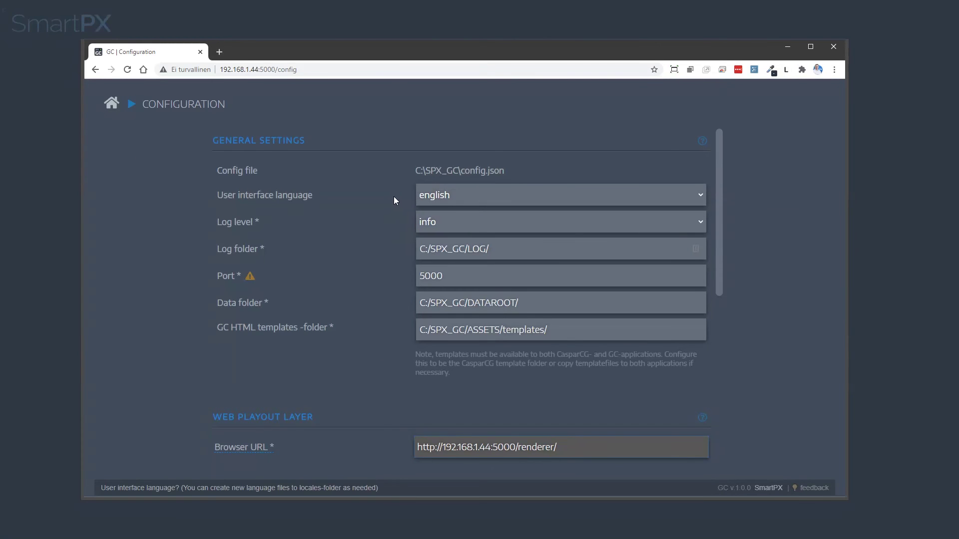
{"action": "scroll", "coordinate": [394, 197], "scroll_direction": "down", "scroll_amount": 1}
{"action": "left_click", "coordinate": [441, 172]}
{"action": "scroll", "coordinate": [353, 193], "scroll_direction": "down", "scroll_amount": 2}
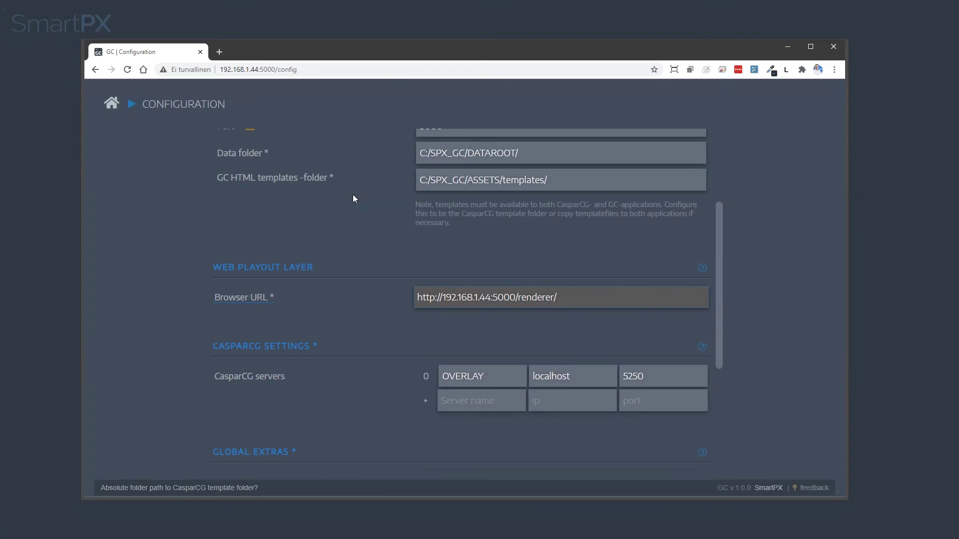
{"action": "scroll", "coordinate": [378, 181], "scroll_direction": "up", "scroll_amount": 3}
{"action": "scroll", "coordinate": [441, 352], "scroll_direction": "down", "scroll_amount": 2}
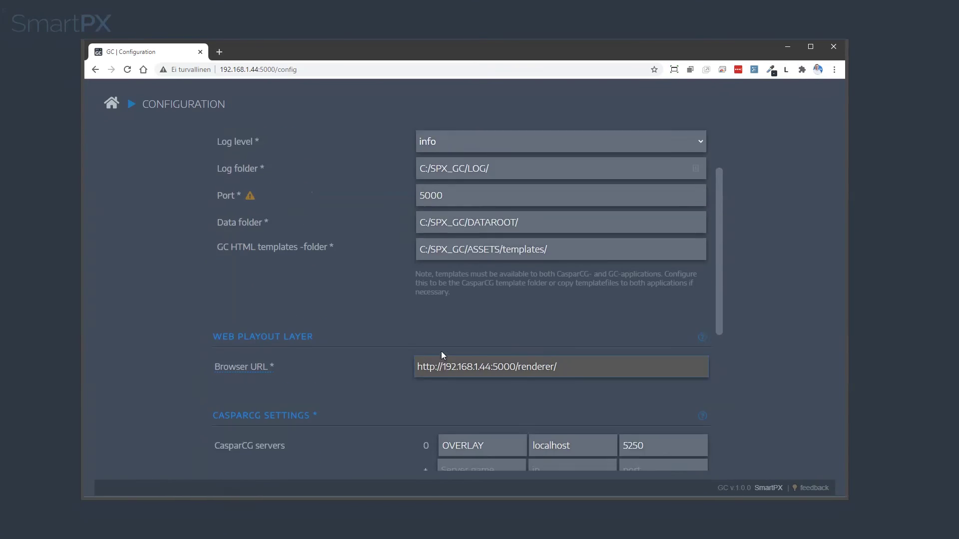
{"action": "scroll", "coordinate": [440, 351], "scroll_direction": "down", "scroll_amount": 4}
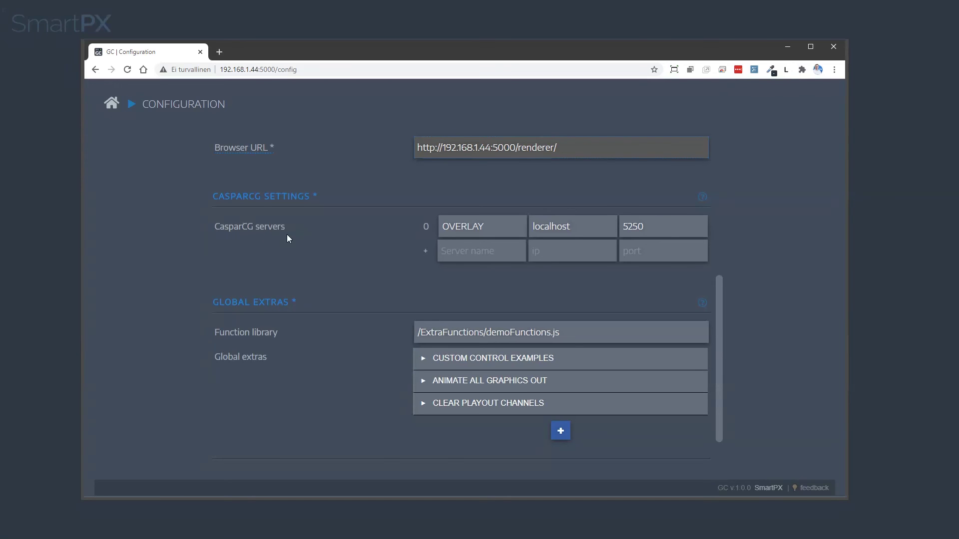
{"action": "scroll", "coordinate": [333, 258], "scroll_direction": "up", "scroll_amount": 4}
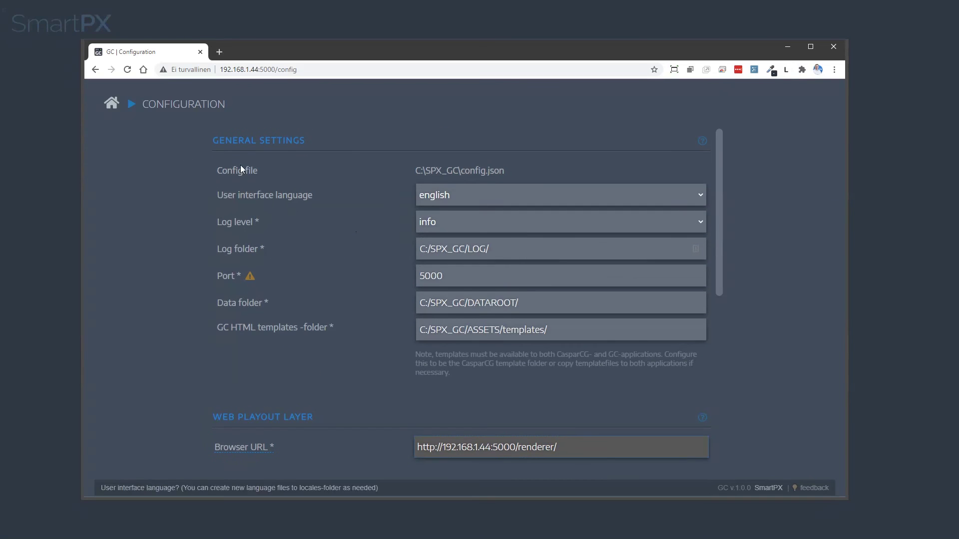
{"action": "left_click", "coordinate": [117, 142]}
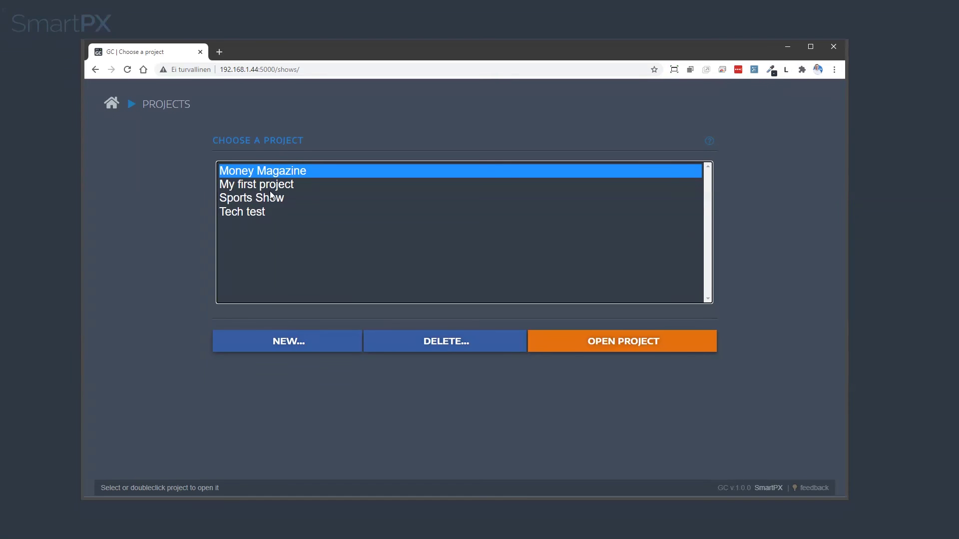
Step: Open My first project's Project Settings
{"action": "left_click", "coordinate": [240, 185]}
{"action": "double_click", "coordinate": [244, 183]}
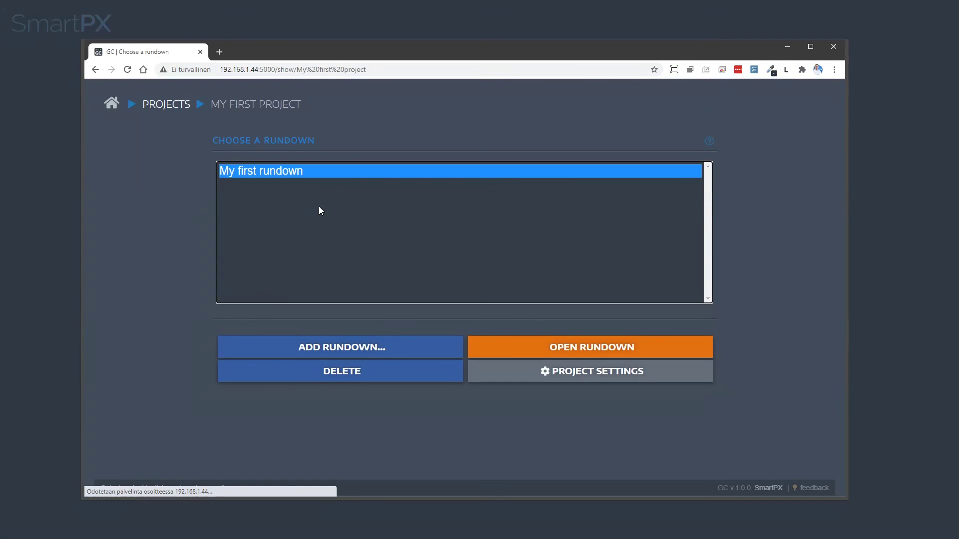
{"action": "left_click", "coordinate": [585, 378]}
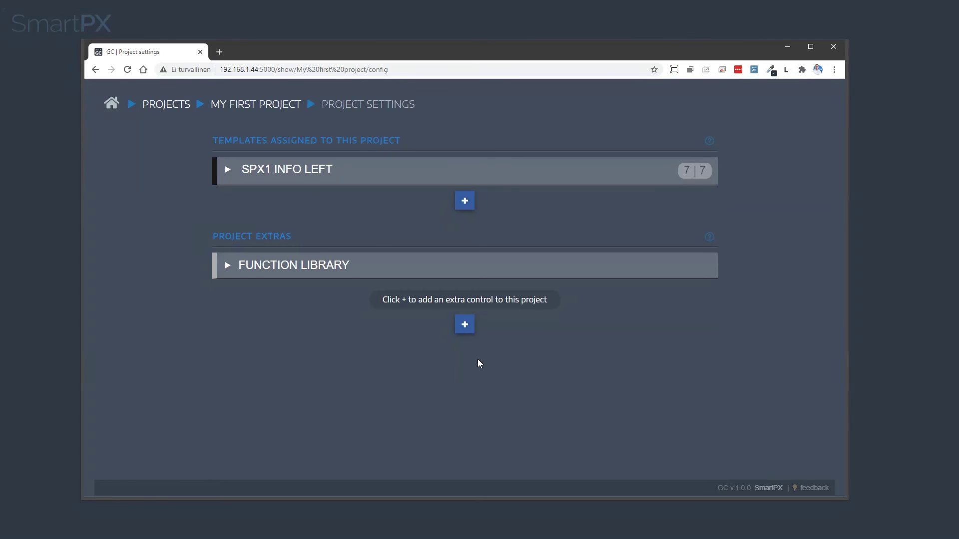
Step: Add Button, Toggle Button and Selection Dropdown with a Button as project extras
{"action": "left_click", "coordinate": [465, 325]}
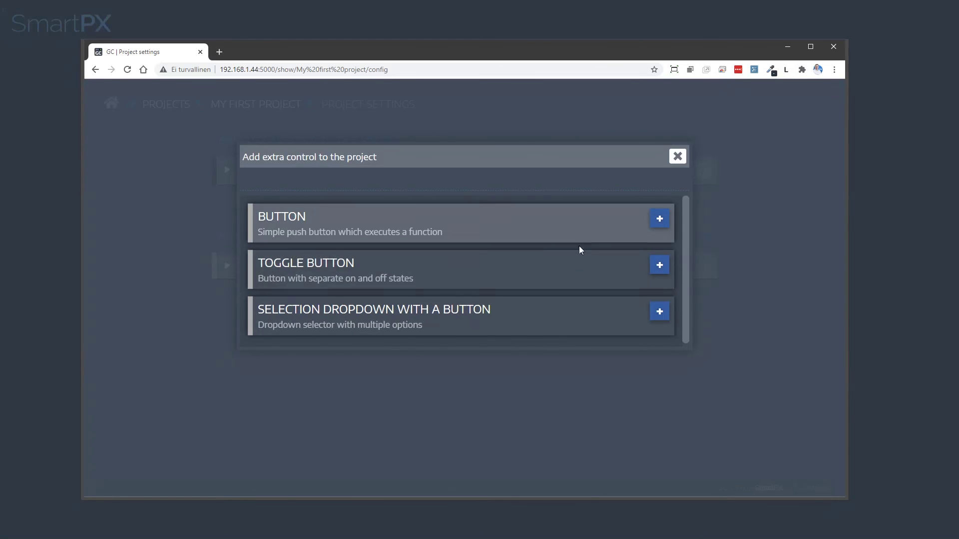
{"action": "left_click", "coordinate": [659, 218]}
{"action": "left_click", "coordinate": [464, 321]}
{"action": "left_click", "coordinate": [659, 267]}
{"action": "left_click", "coordinate": [464, 349]}
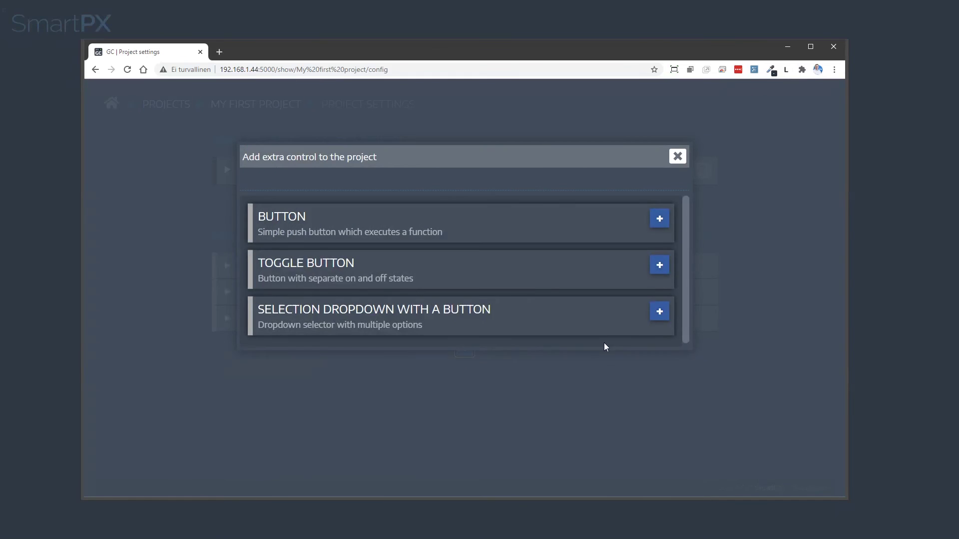
{"action": "left_click", "coordinate": [659, 312]}
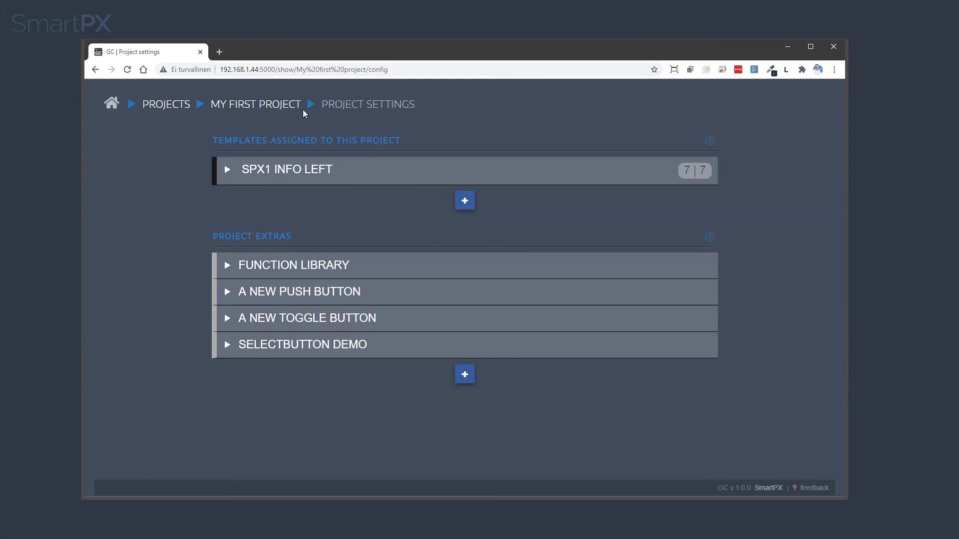
Step: Open My first rundown and trigger the HELLO WORLD push button, dismissing its message
{"action": "left_click", "coordinate": [252, 106]}
{"action": "double_click", "coordinate": [250, 173]}
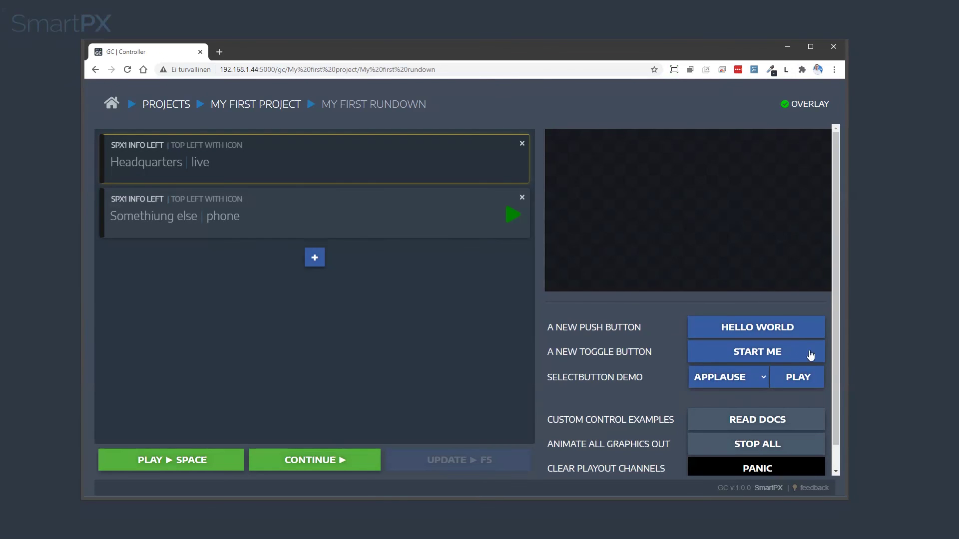
{"action": "left_click", "coordinate": [784, 327]}
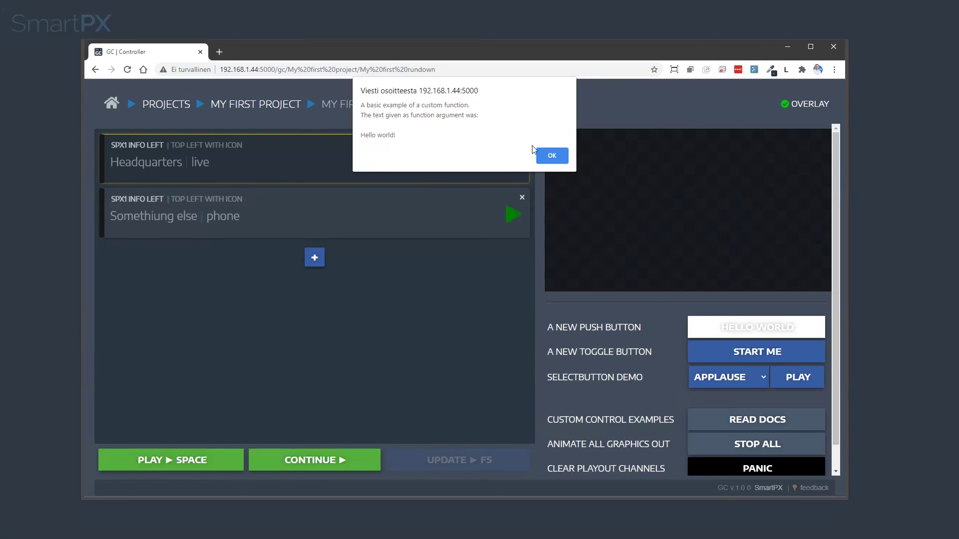
{"action": "left_click", "coordinate": [552, 156]}
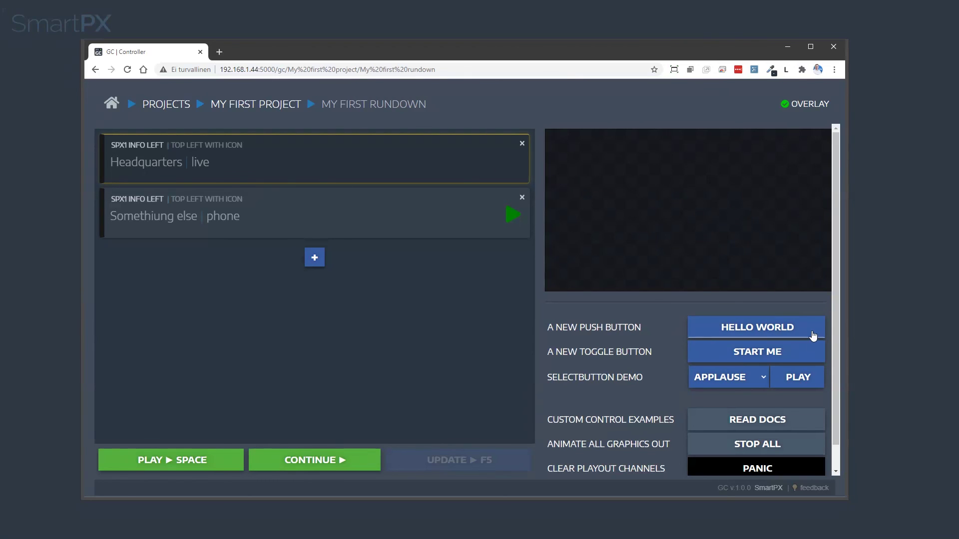
Step: Toggle START ME then STOP ME, dismissing each demo alert
{"action": "left_click", "coordinate": [802, 356]}
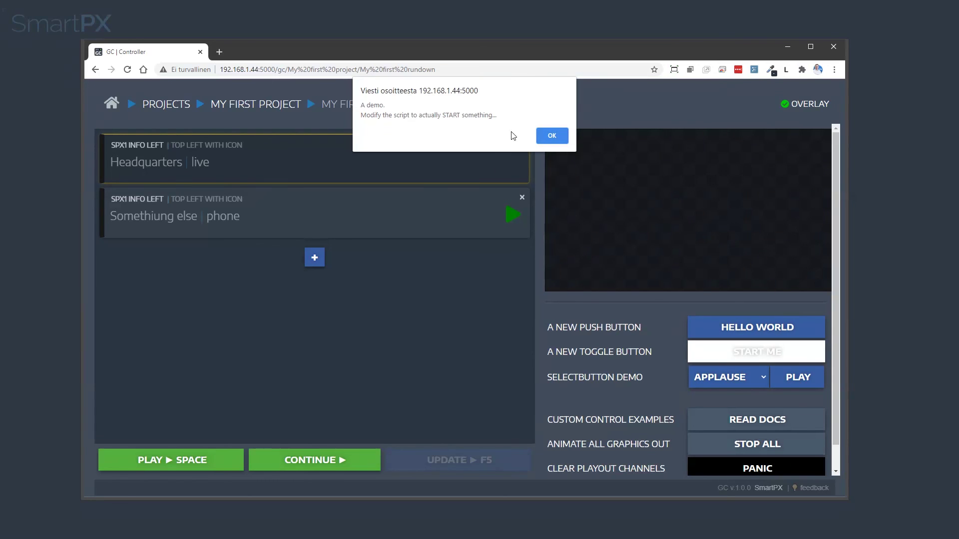
{"action": "left_click", "coordinate": [540, 140]}
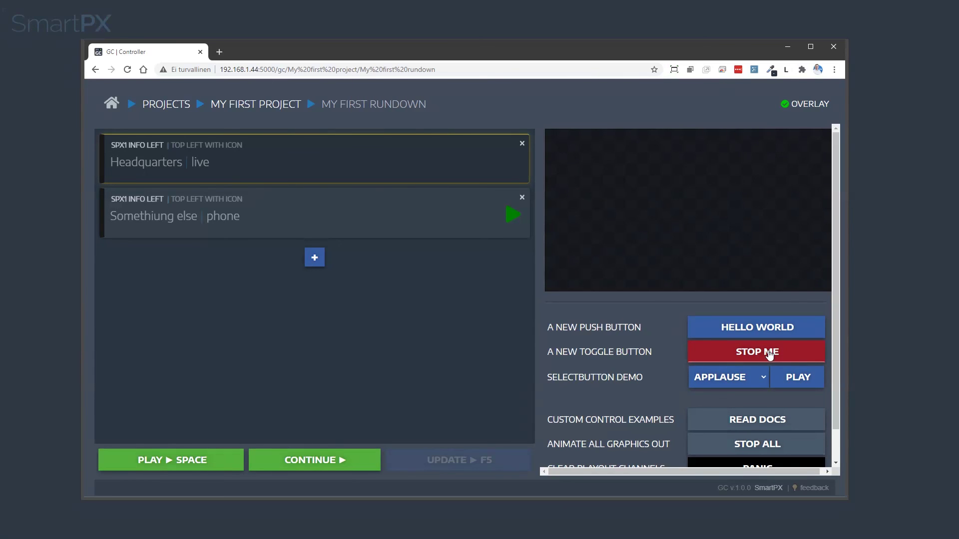
{"action": "left_click", "coordinate": [767, 353]}
{"action": "left_click", "coordinate": [545, 133]}
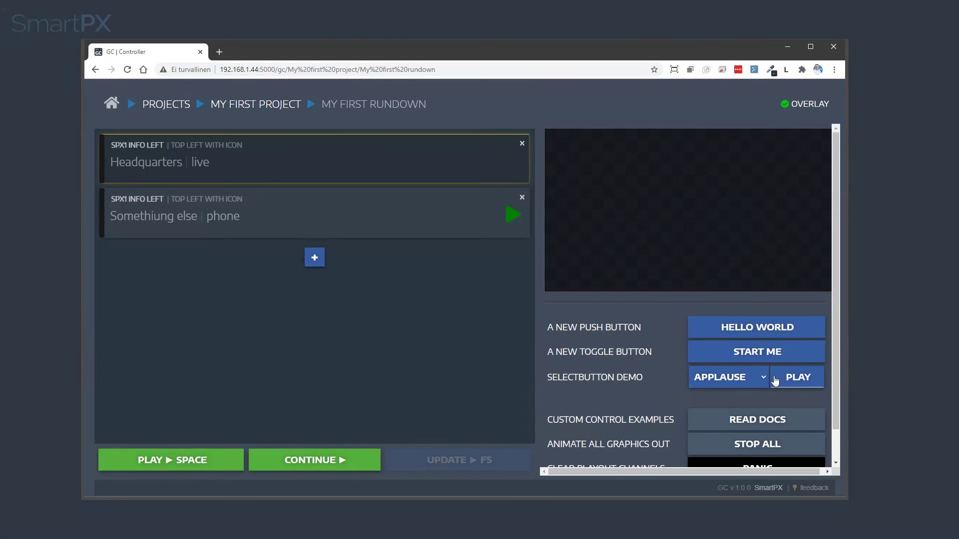
Step: Choose YESSS! in the dropdown control and play it
{"action": "left_click", "coordinate": [764, 377]}
{"action": "left_click", "coordinate": [718, 417]}
{"action": "left_click", "coordinate": [800, 383]}
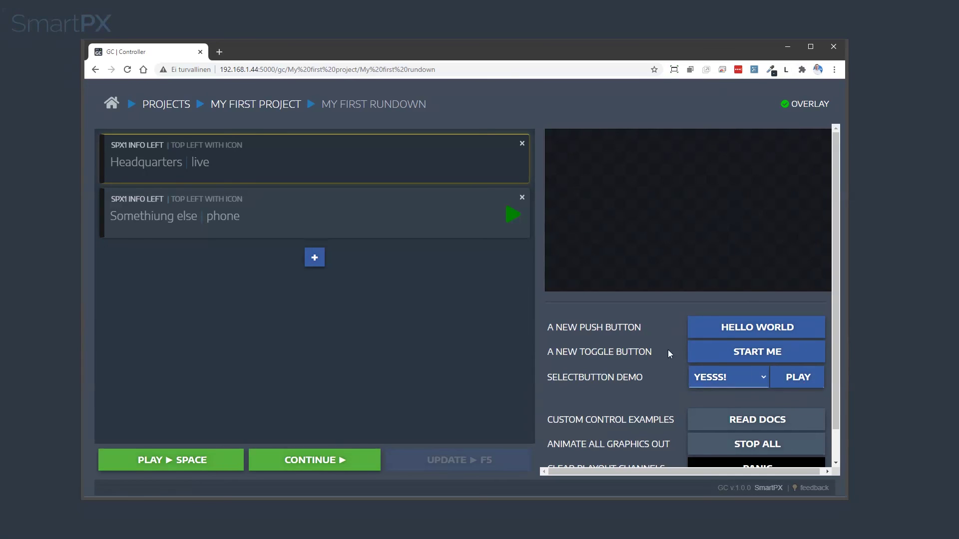